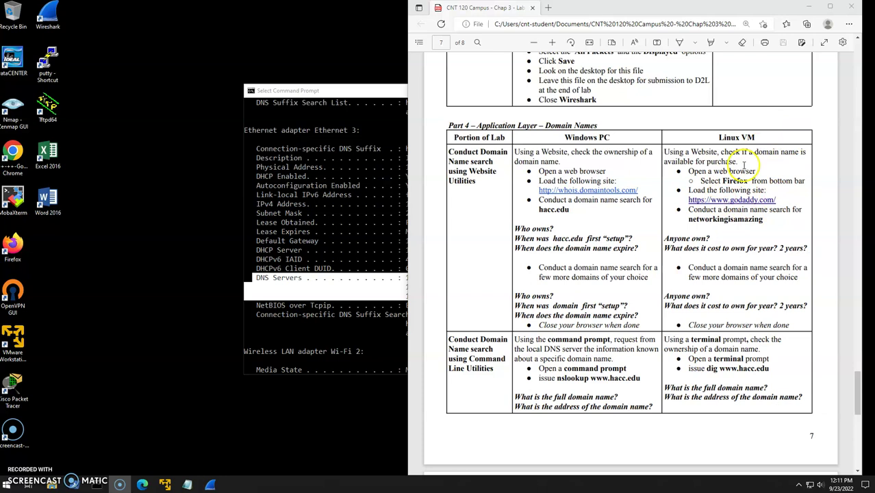
Unlock the Linux Mint virtual machine with the account password.
click(164, 484)
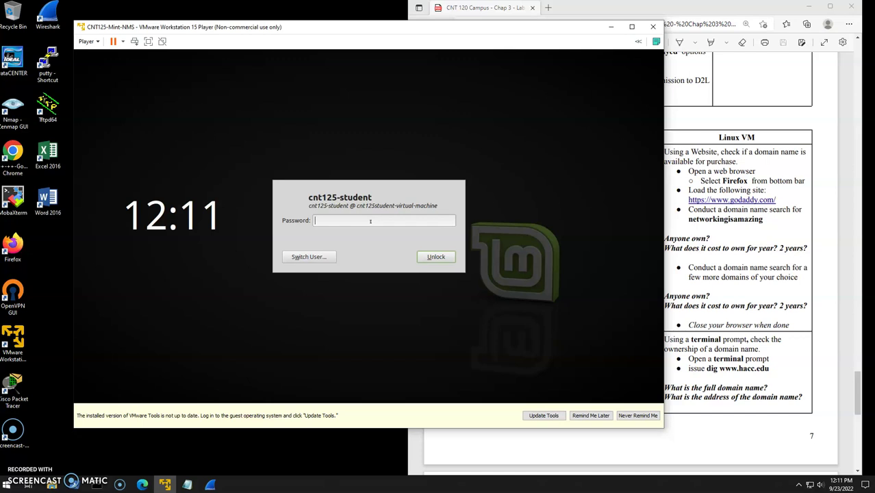
text(password)
key(Return)
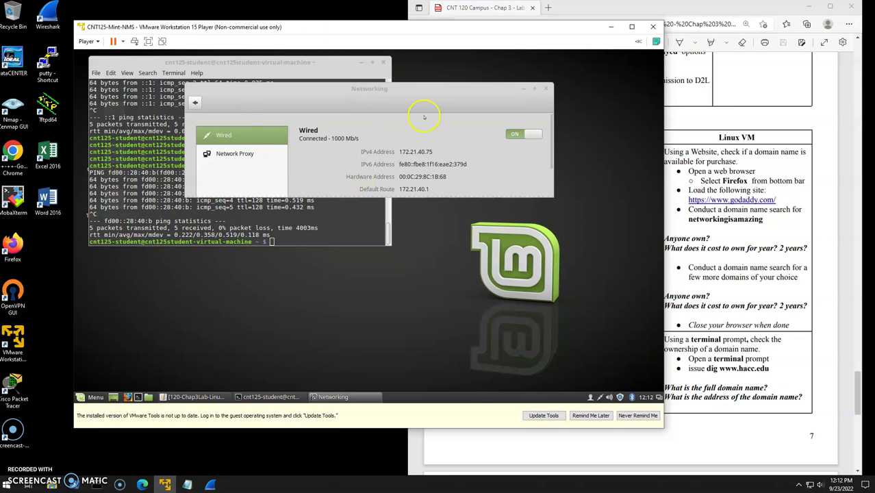
Close the leftover Networking and terminal windows so the Mint desktop is clear.
click(545, 89)
click(383, 62)
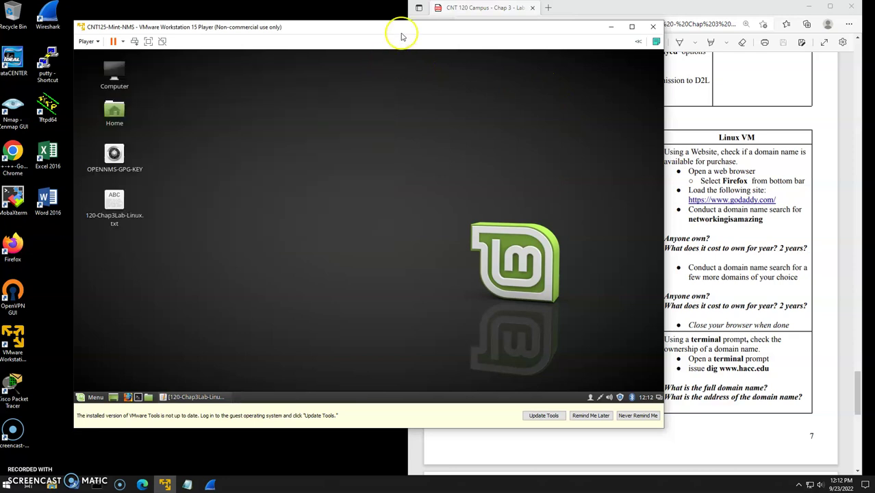
drag(394, 30, 359, 30)
click(786, 224)
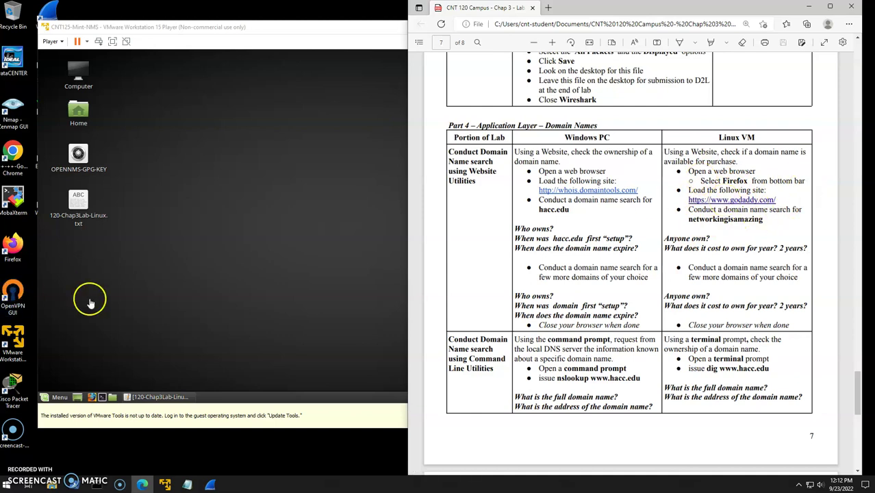
click(167, 312)
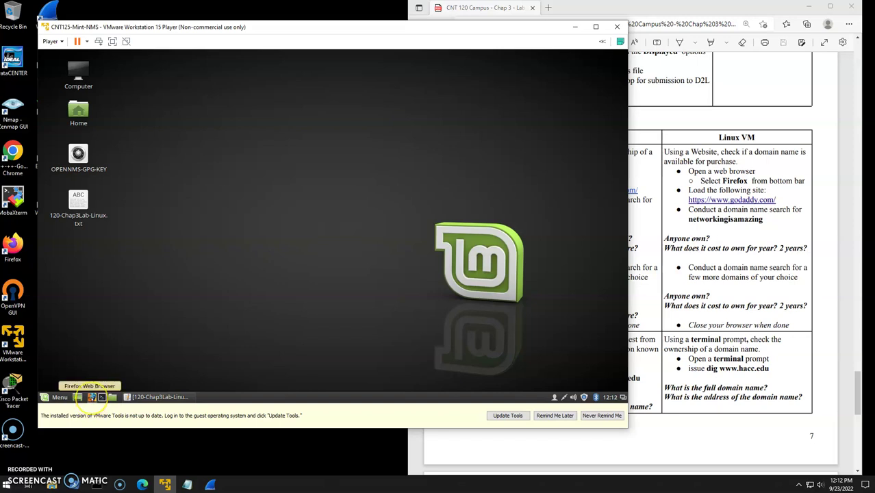
click(91, 397)
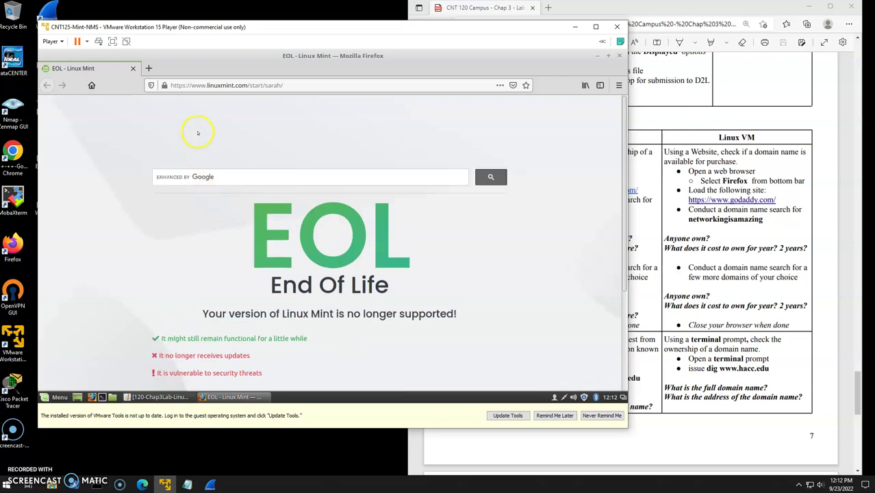
click(148, 68)
click(244, 87)
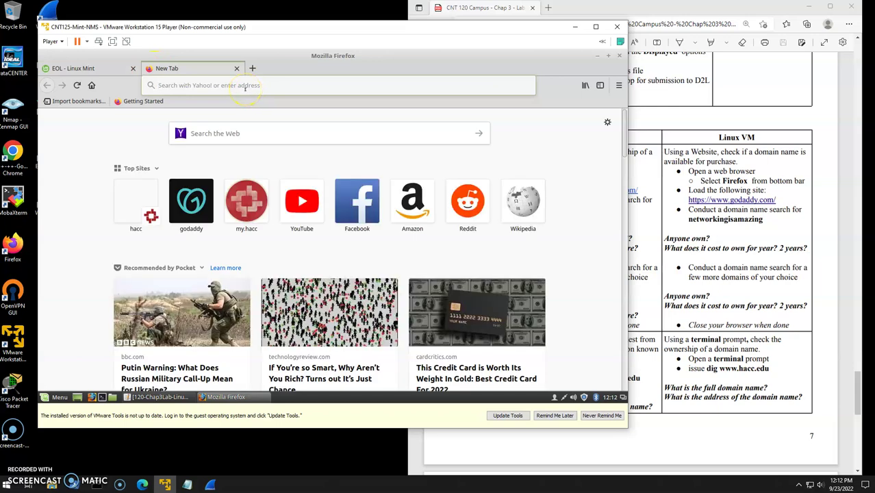
text(www.godaddy.com/)
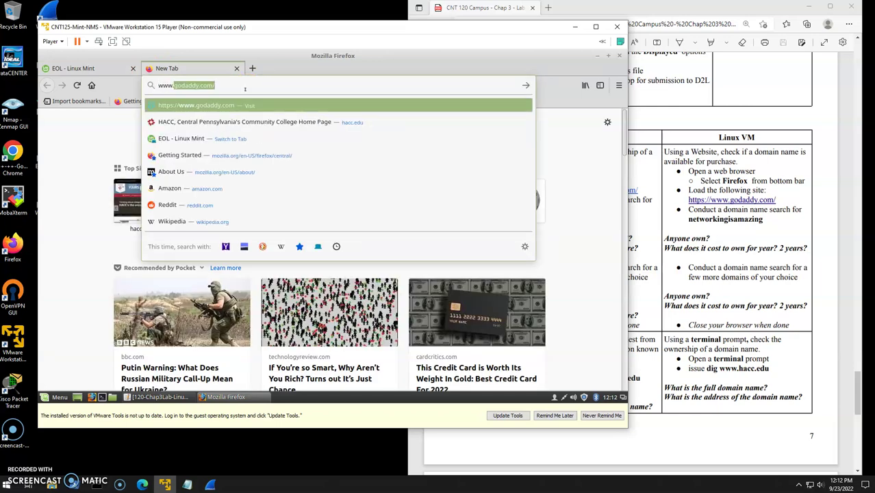
key(Return)
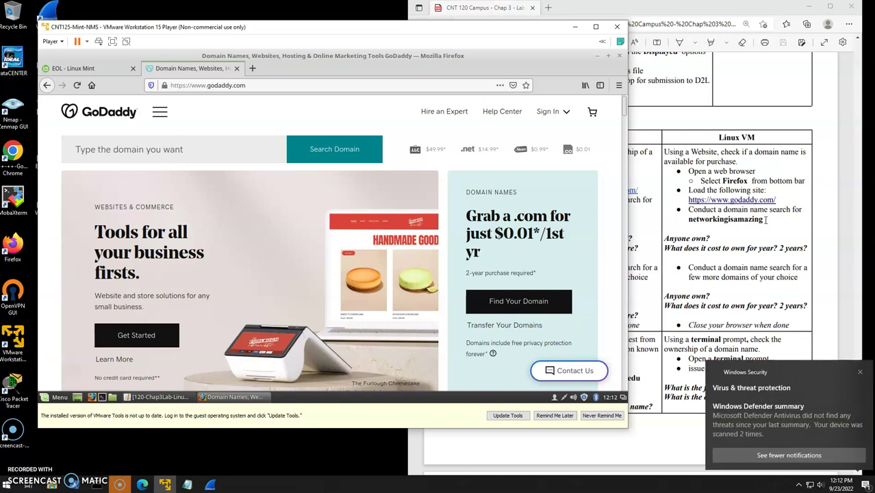
Search GoDaddy for networkingisamazing, showing .com at $0.01 and .us at $1.00.
click(859, 372)
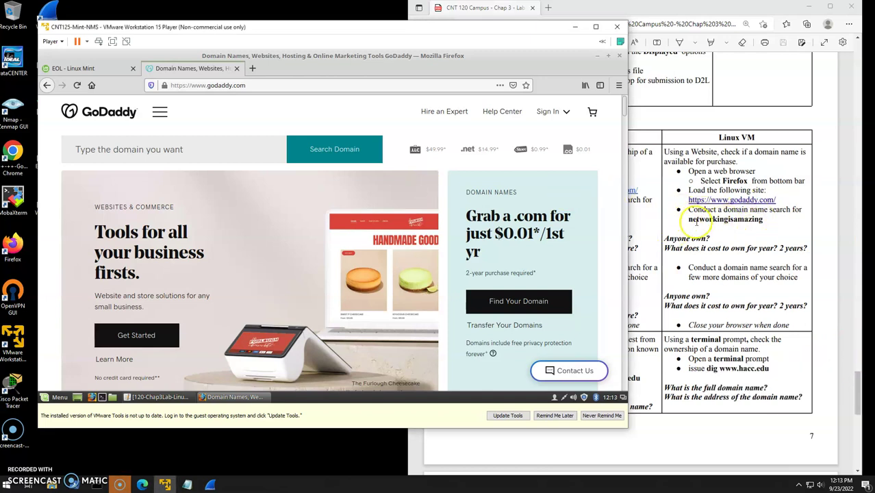
click(213, 149)
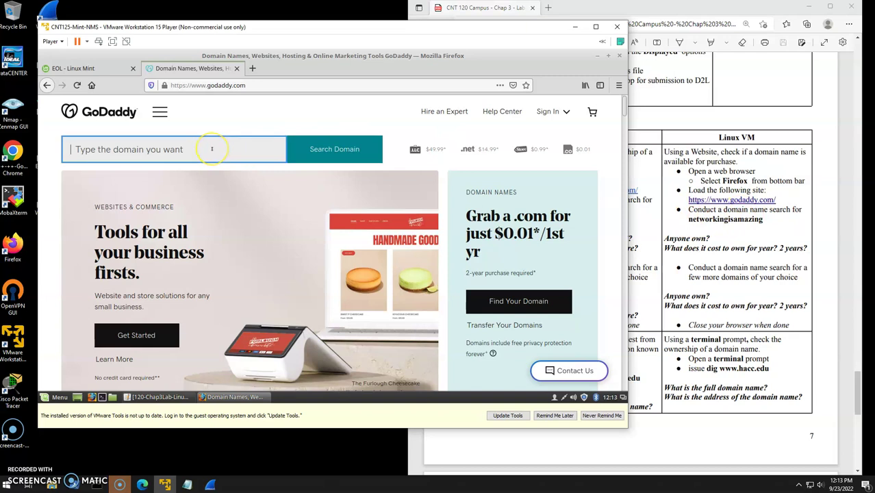
text(ne)
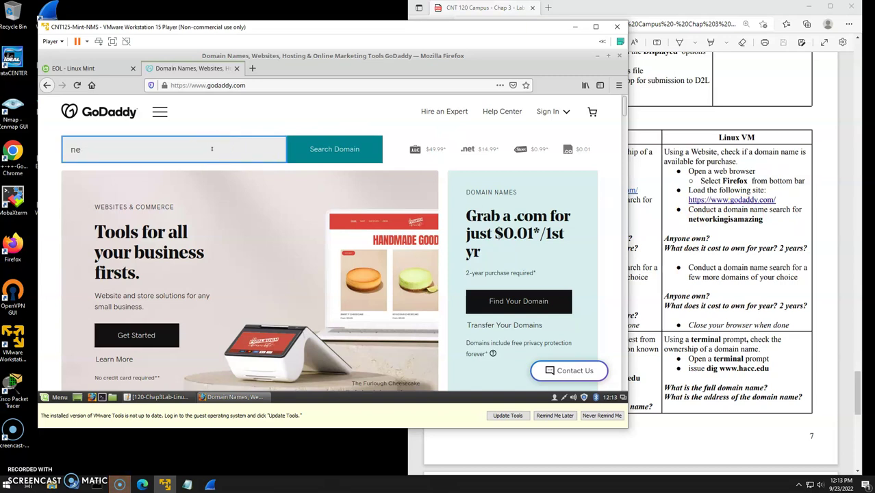
text(tworkingi)
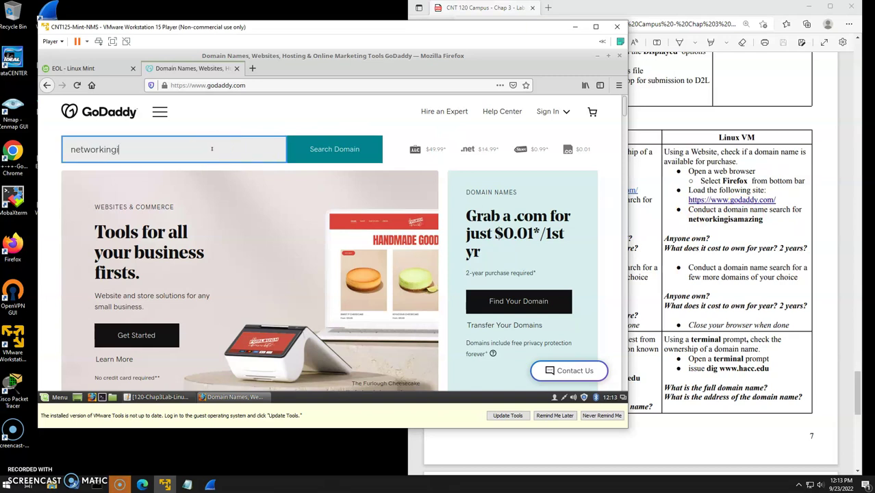
text(samazing)
key(Return)
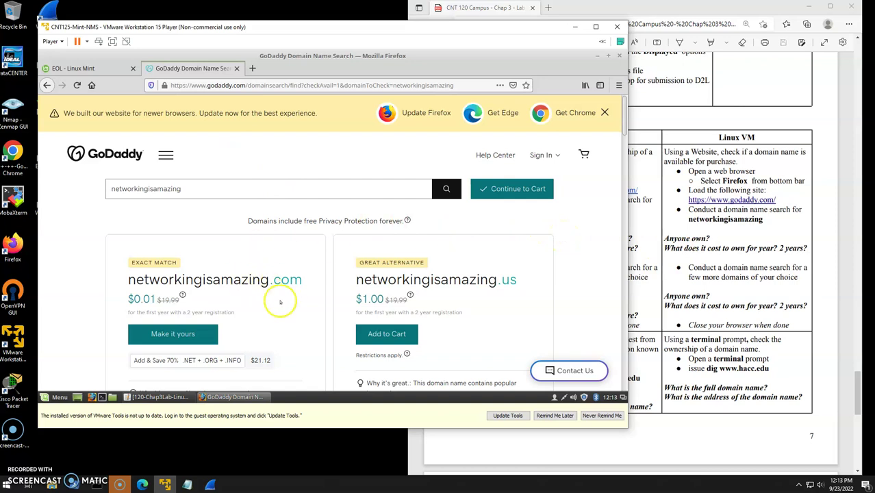
scroll(116, 291, down, 1)
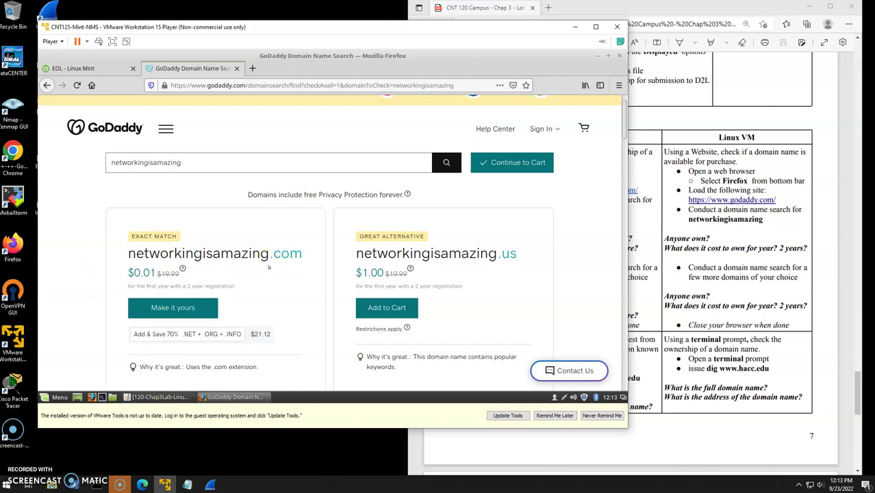
scroll(278, 301, down, 1)
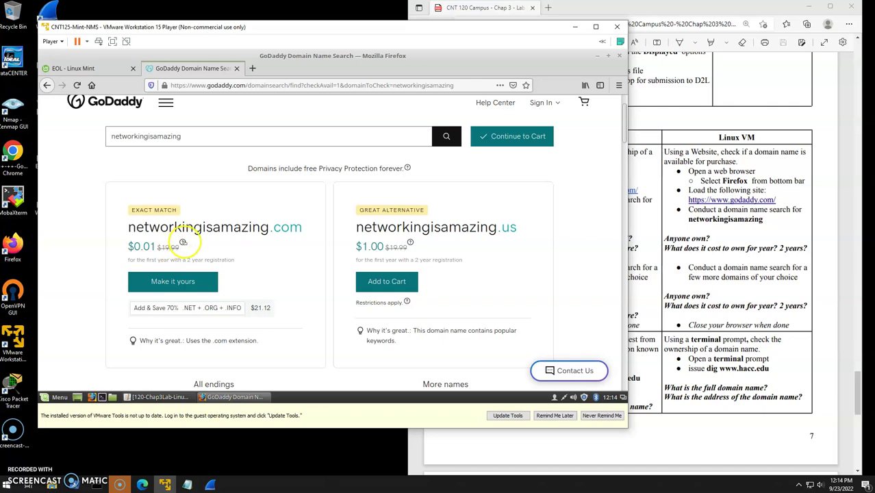
click(183, 242)
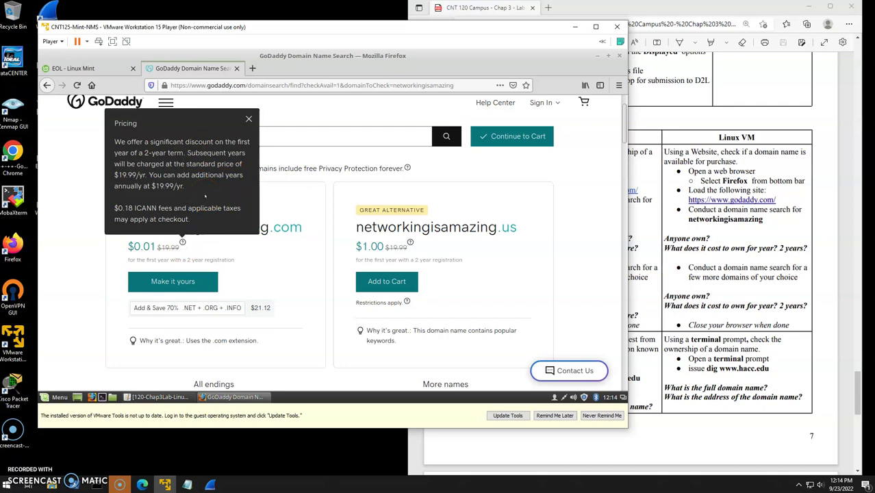
click(248, 119)
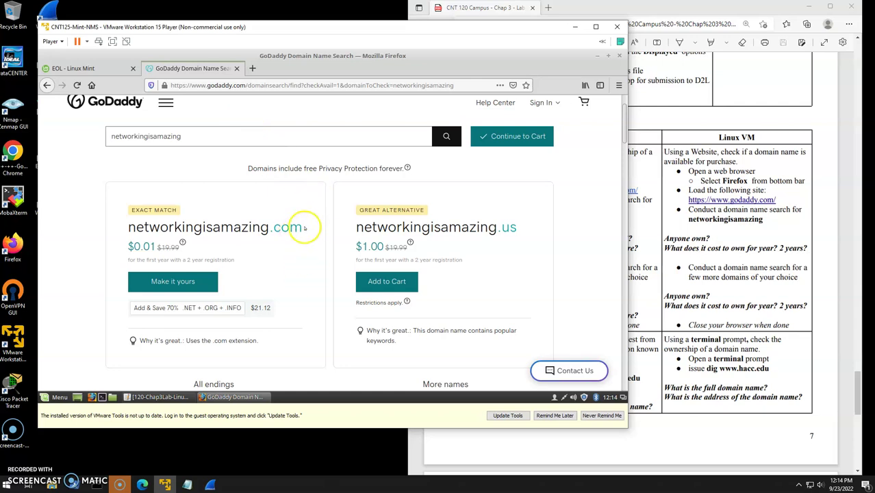
mouse_move(302, 228)
mouse_down()
mouse_move(134, 226)
mouse_move(307, 228)
mouse_up()
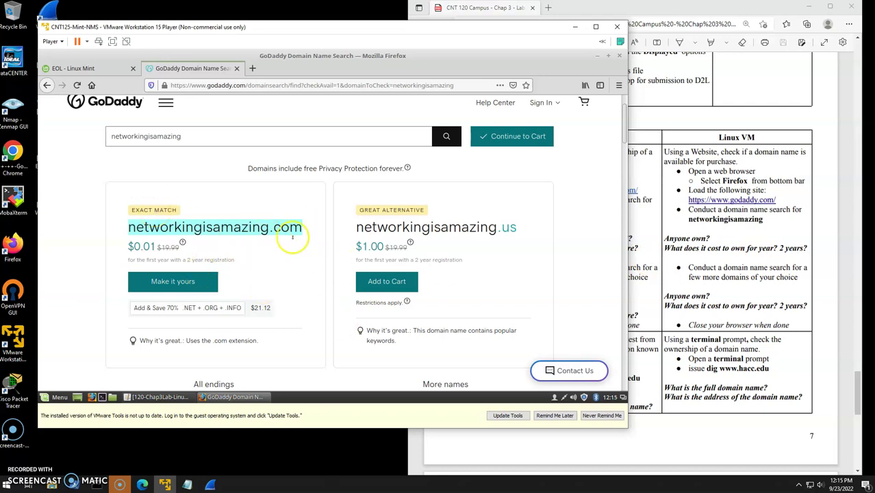
scroll(270, 297, down, 1)
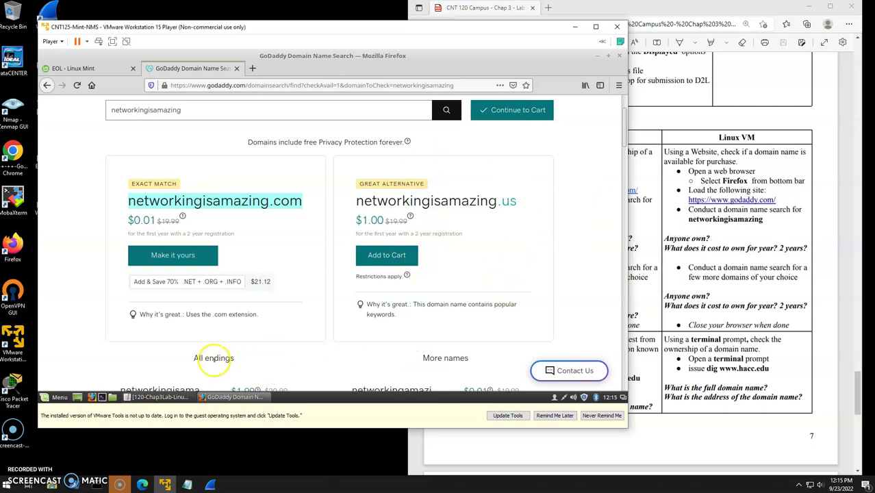
click(217, 357)
scroll(218, 358, down, 1)
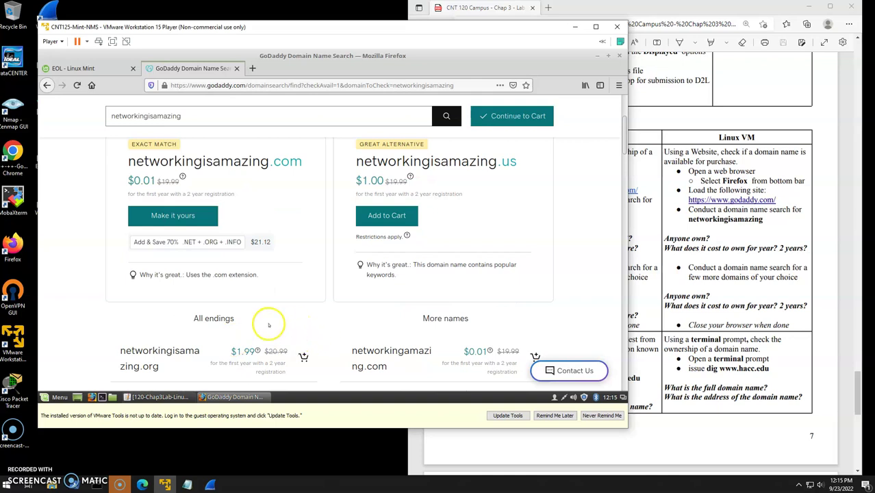
scroll(275, 324, down, 1)
scroll(324, 313, down, 2)
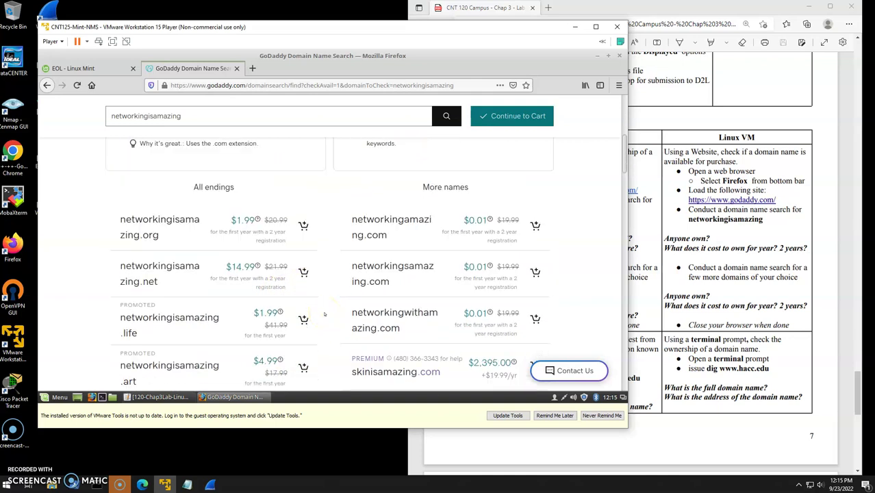
scroll(325, 313, down, 1)
scroll(325, 314, down, 1)
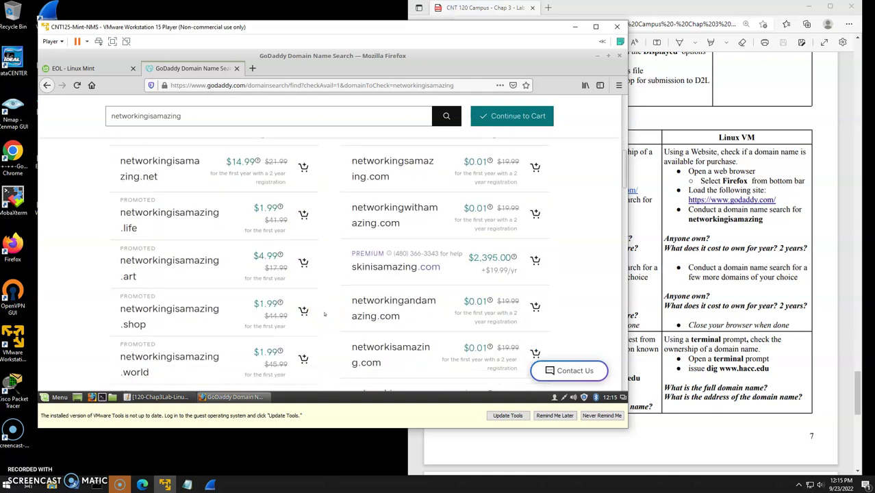
scroll(324, 314, up, 5)
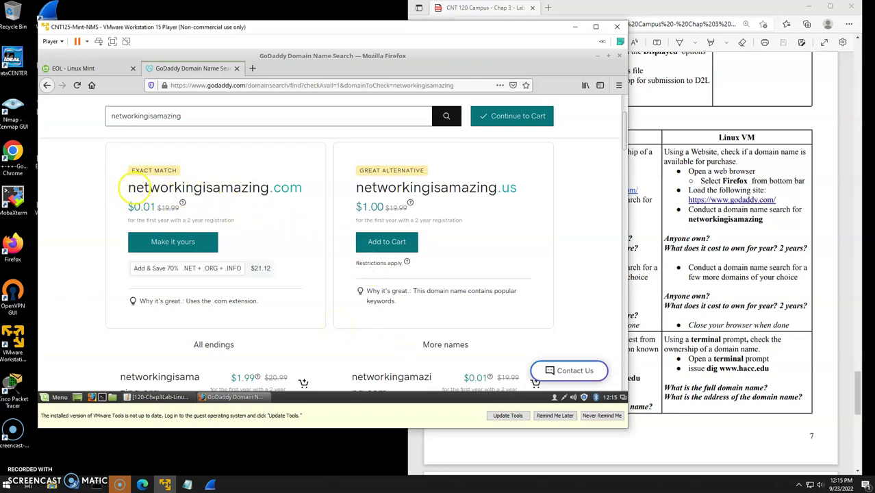
drag(121, 187, 268, 187)
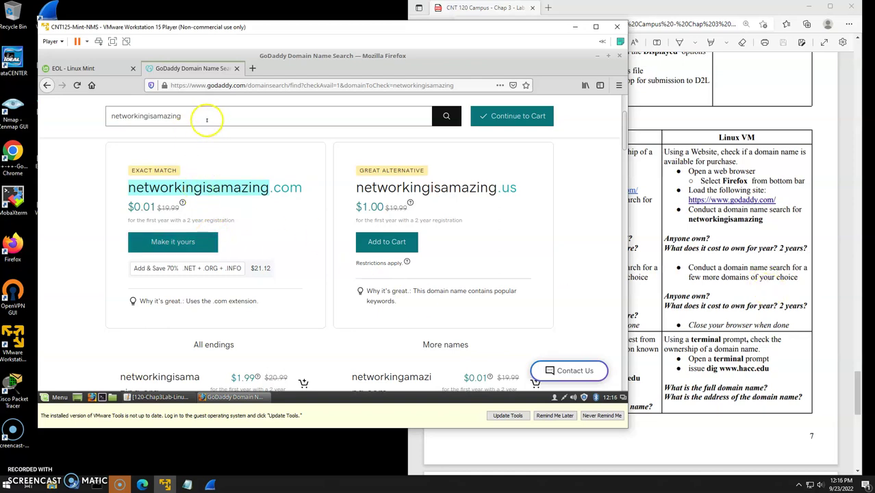
Replace the GoDaddy search term with mrbrownsmellsfunny and run the search.
double_click(162, 117)
text(m)
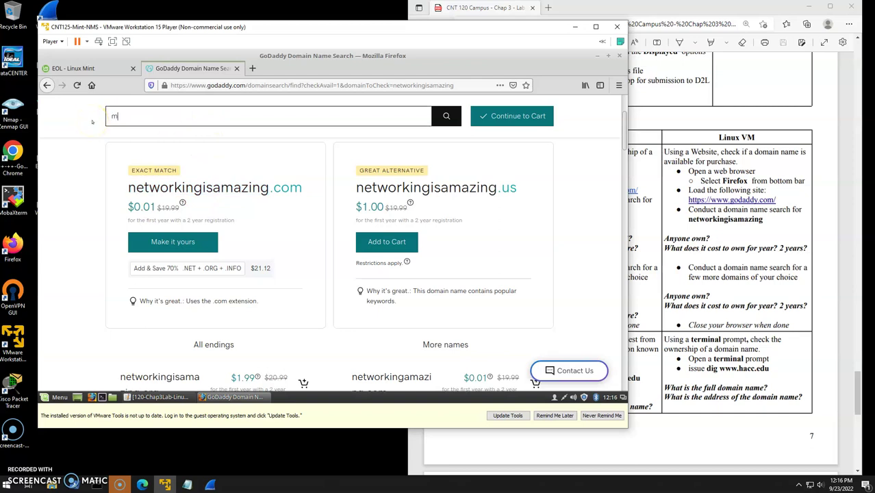
text(rbrown)
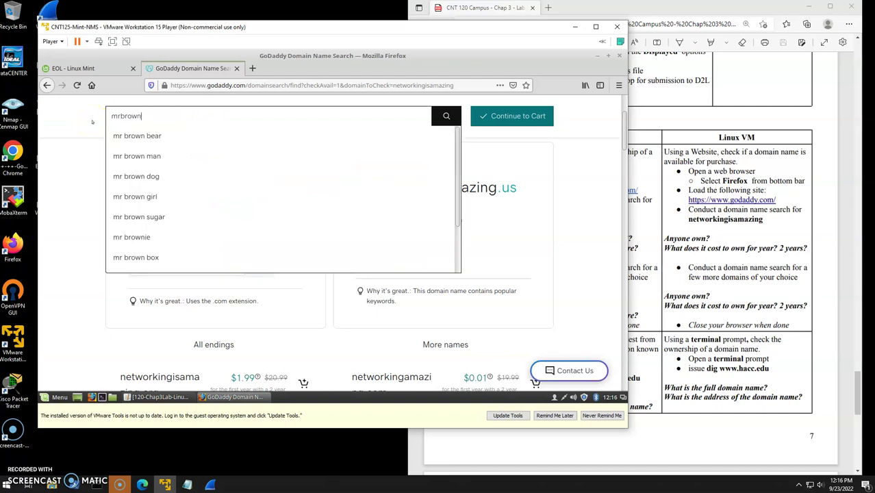
text(smellsfu)
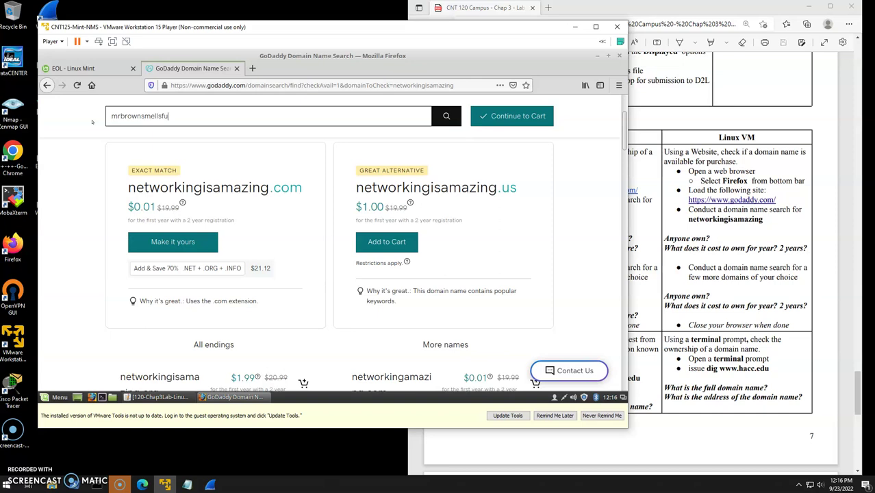
text(nny)
key(Return)
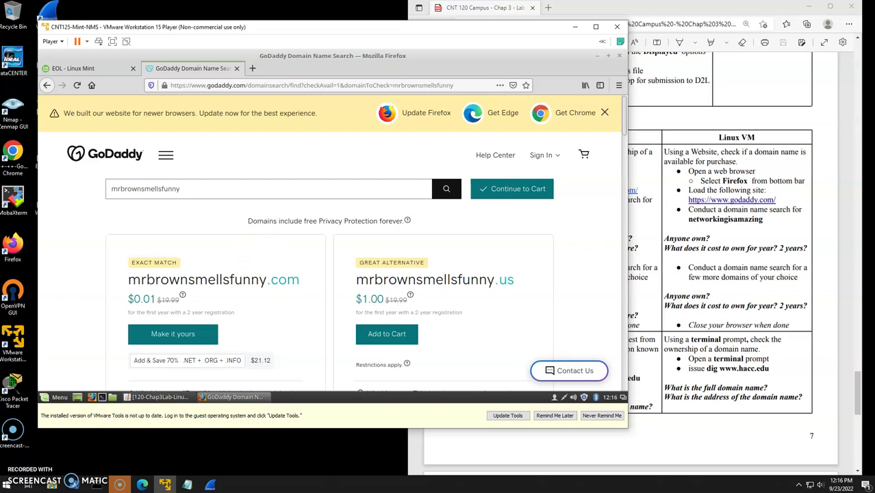
Hide the VM window and open Firefox on the Windows host, placed on the left half.
click(777, 257)
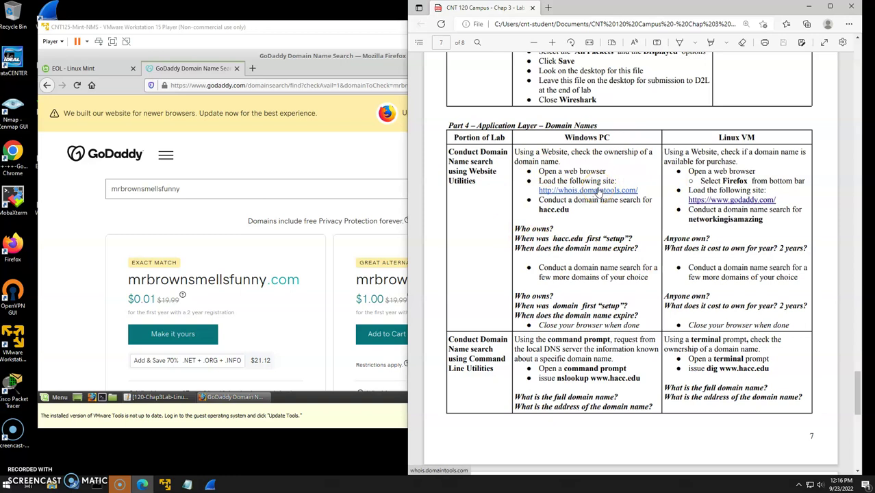
click(377, 29)
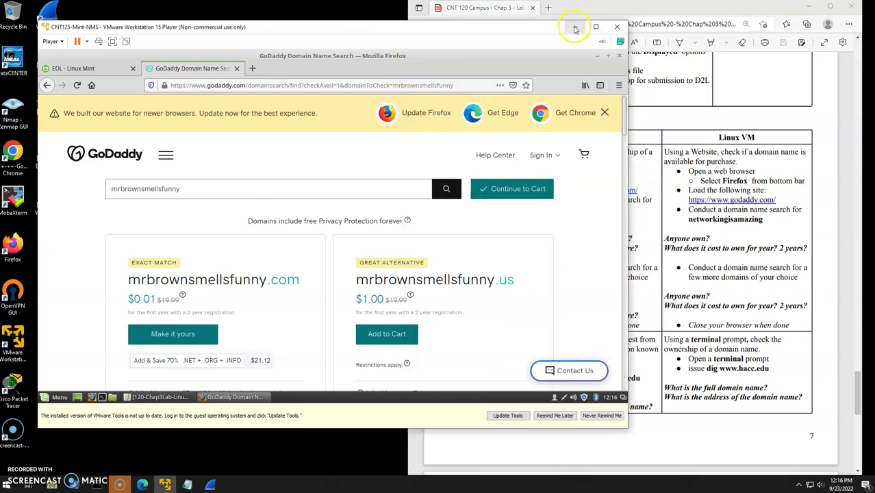
click(625, 202)
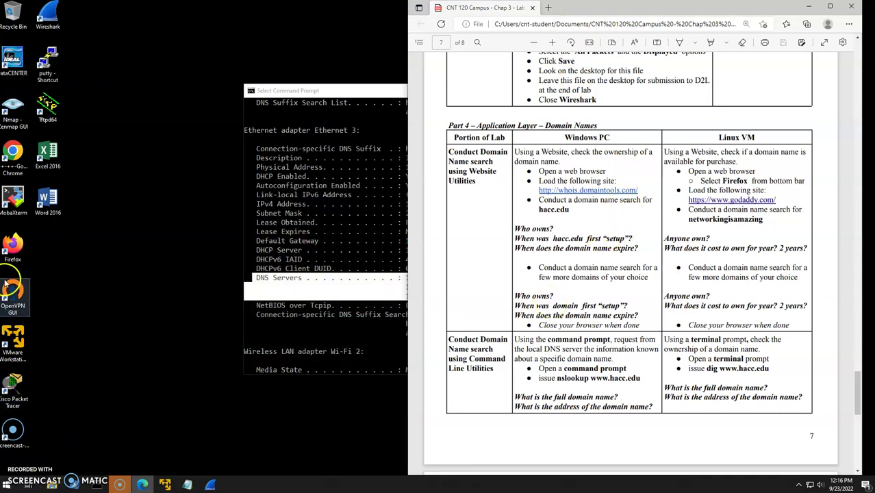
double_click(12, 251)
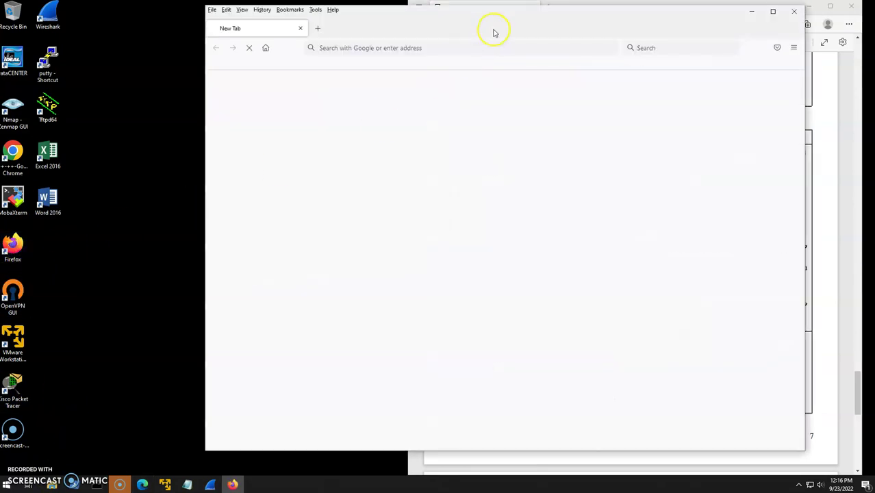
drag(445, 22, 289, 30)
click(645, 279)
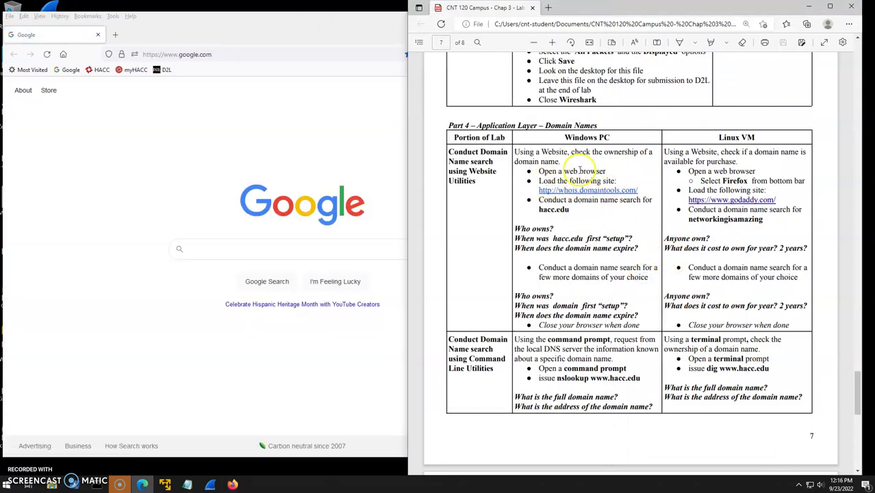
Go to whois.domaintools.com in the Windows Firefox address bar.
click(166, 54)
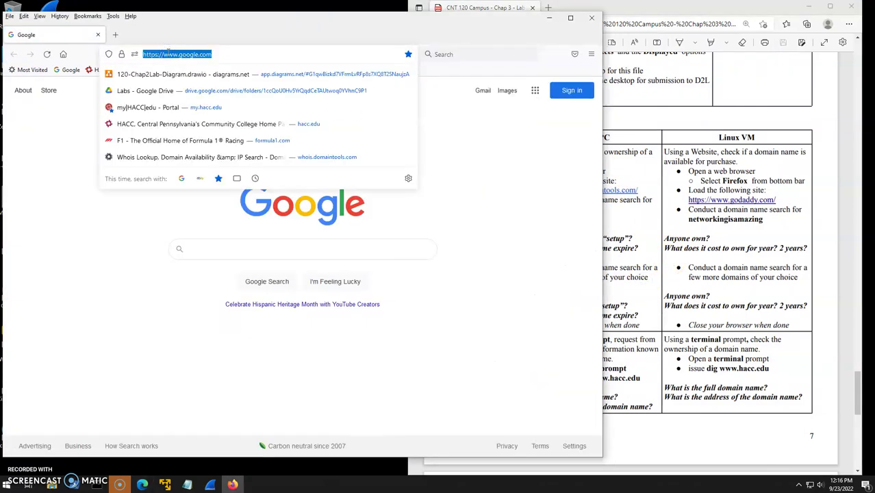
text(who)
key(BackSpace)
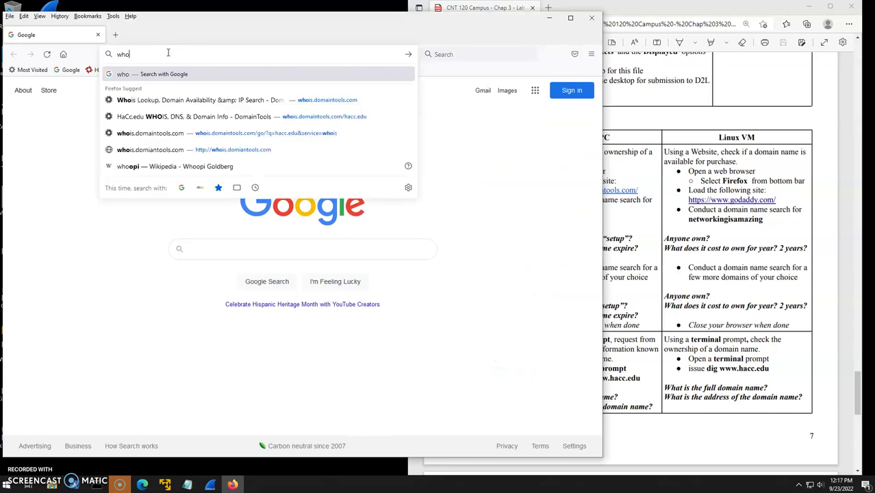
text(is.domaim)
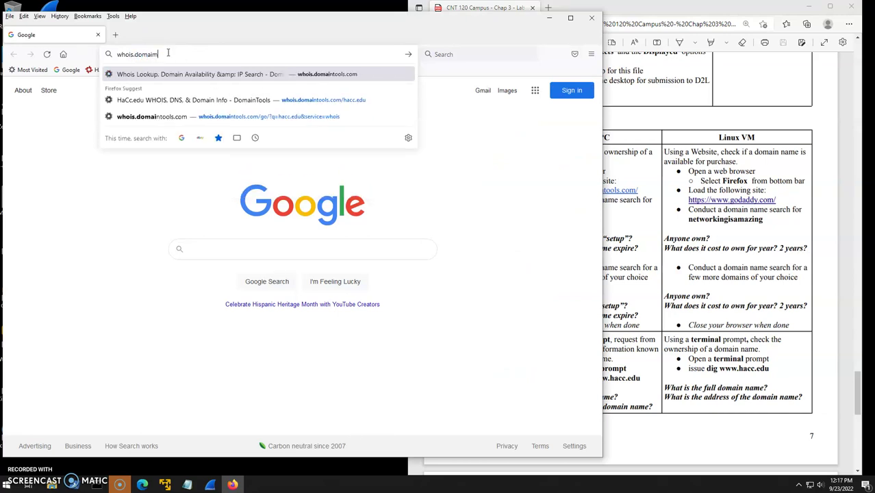
key(BackSpace)
key(BackSpace)
text(in)
key(Return)
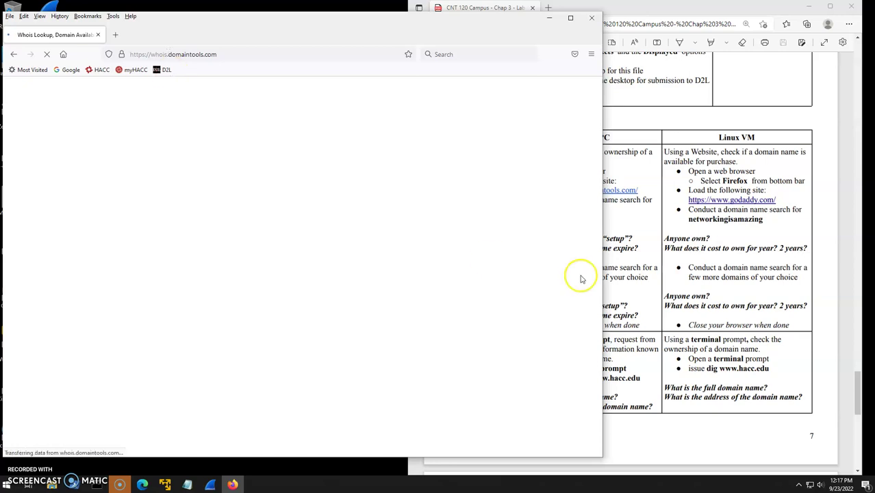
click(794, 238)
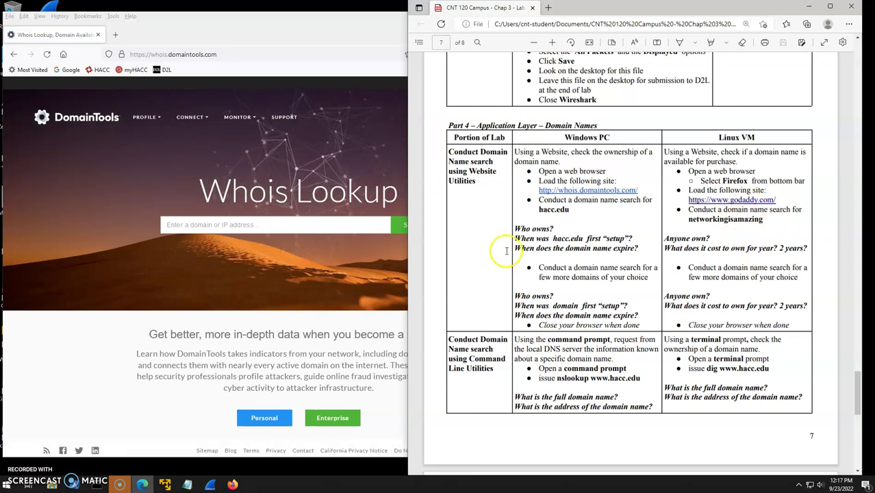
Run a DomainTools Whois lookup for hacc.edu.
click(211, 229)
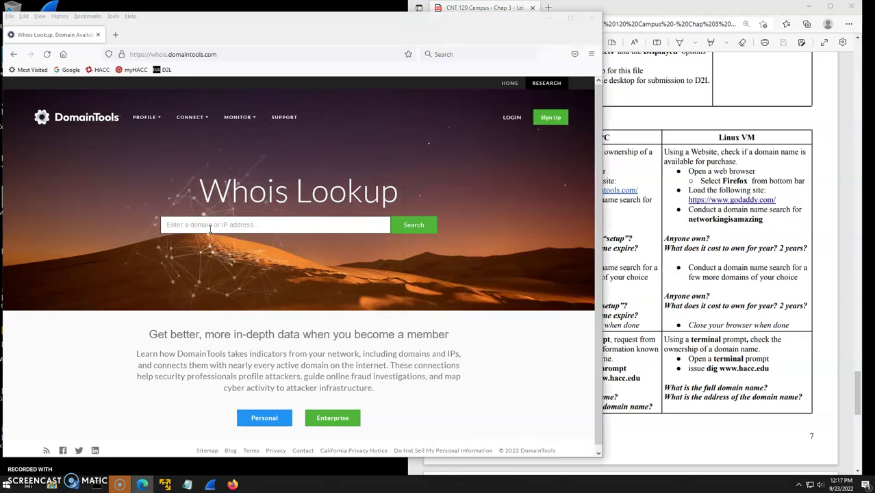
click(234, 227)
text(hacc.edu)
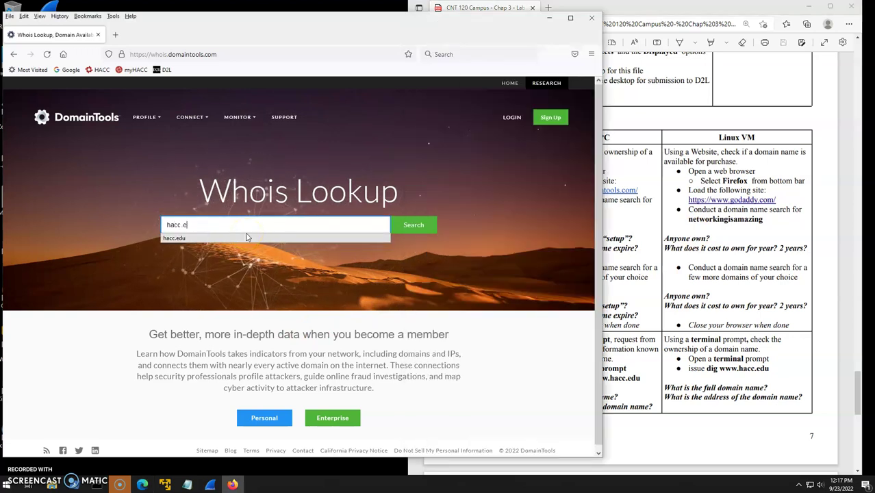
click(518, 345)
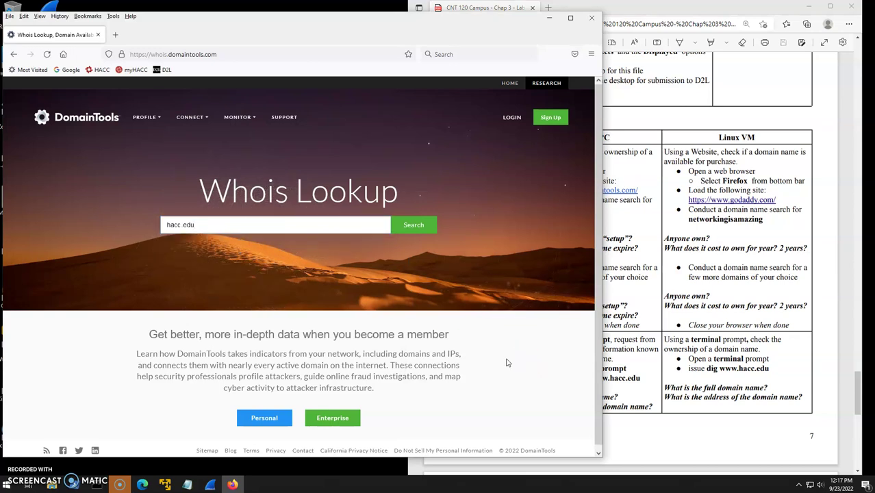
click(415, 228)
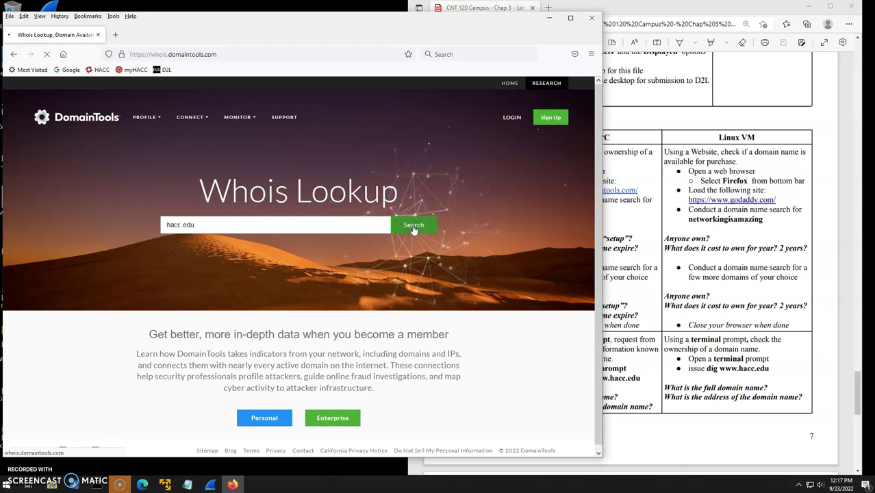
click(411, 229)
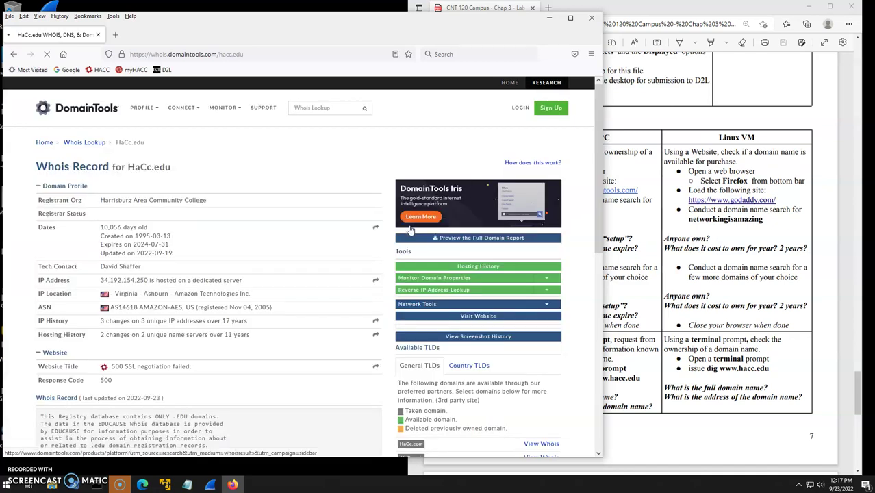
Review the hacc.edu record, highlighting creation date 1995-03-13 and expiration 2024-07-31.
click(305, 134)
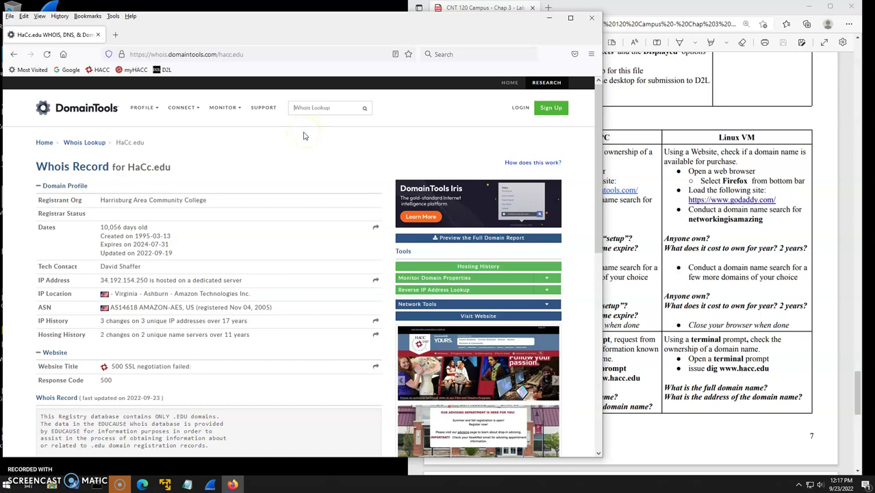
click(272, 138)
scroll(178, 182, down, 1)
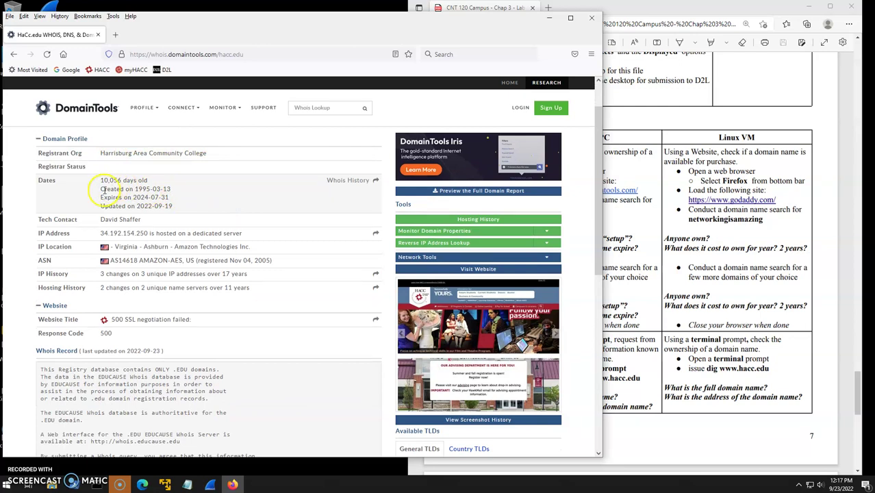
drag(101, 188, 179, 192)
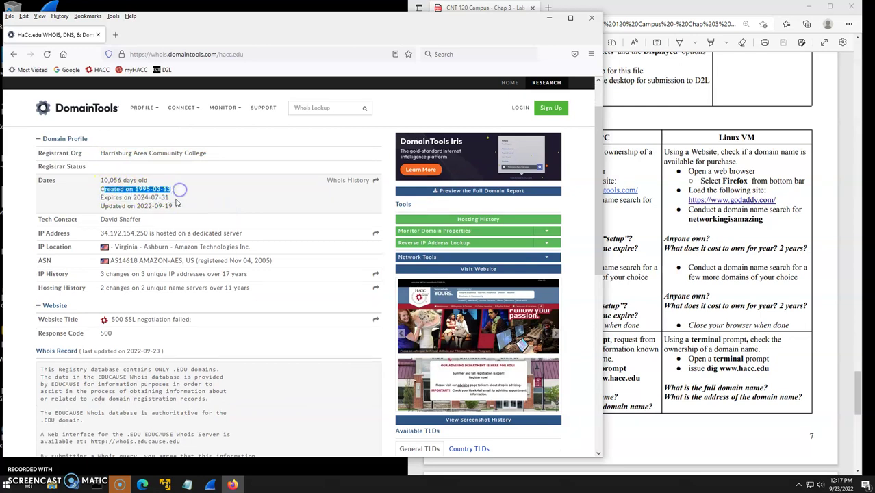
mouse_move(111, 206)
mouse_down()
mouse_move(180, 208)
mouse_move(118, 199)
mouse_up()
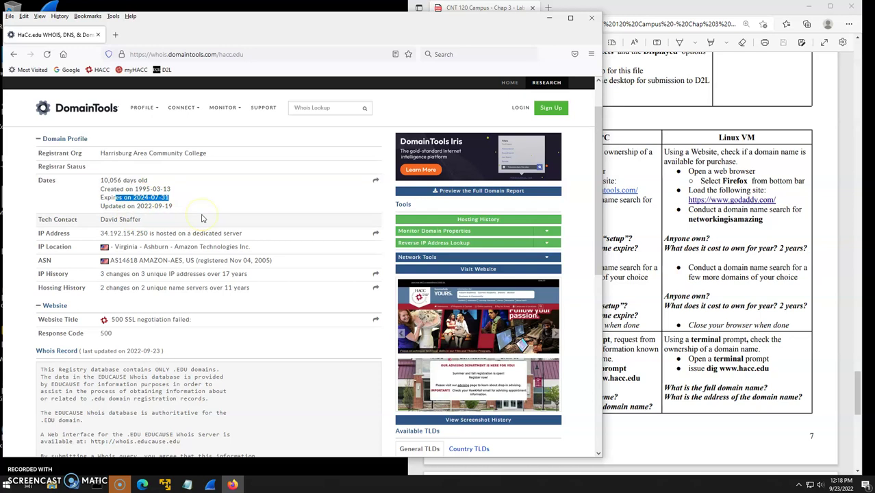
click(272, 308)
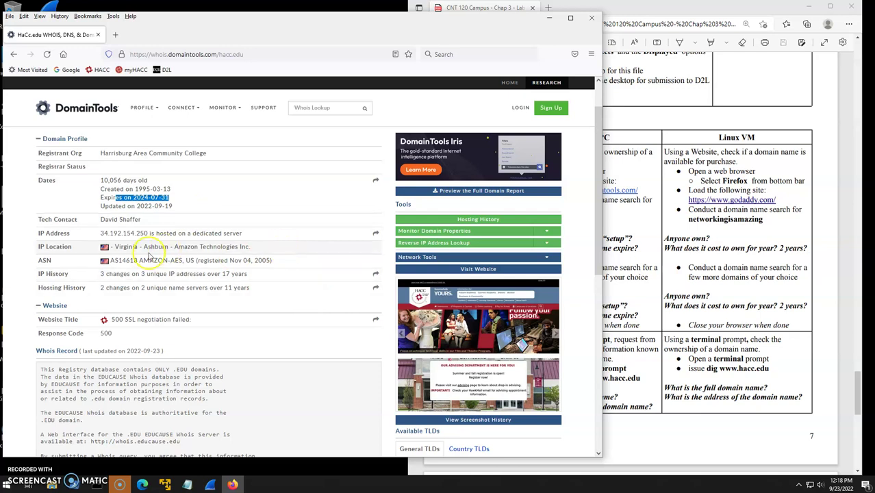
scroll(223, 342, down, 3)
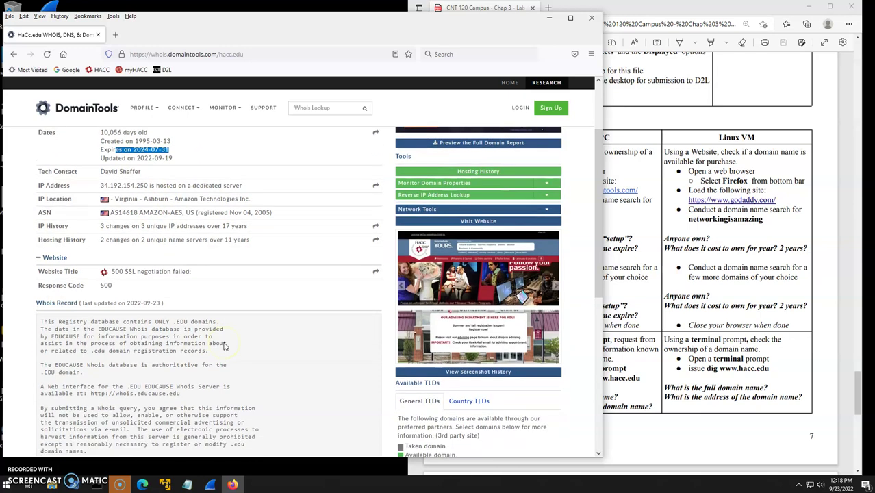
scroll(224, 342, down, 7)
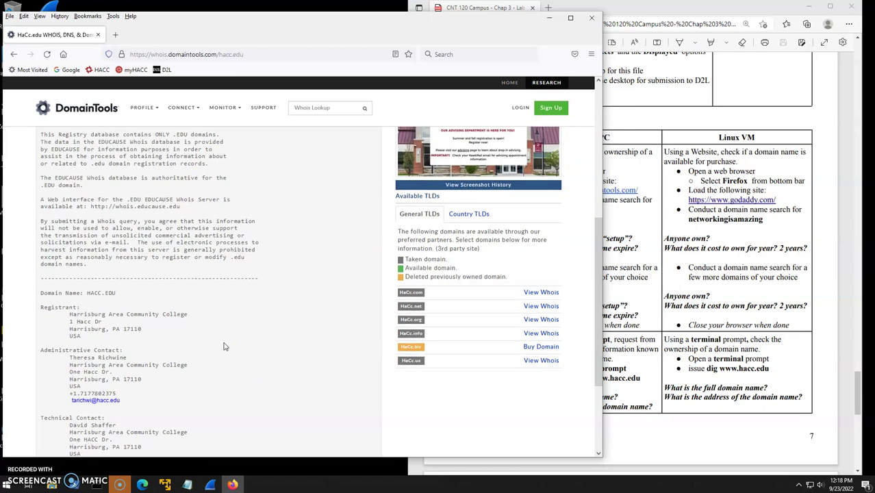
drag(62, 213, 246, 346)
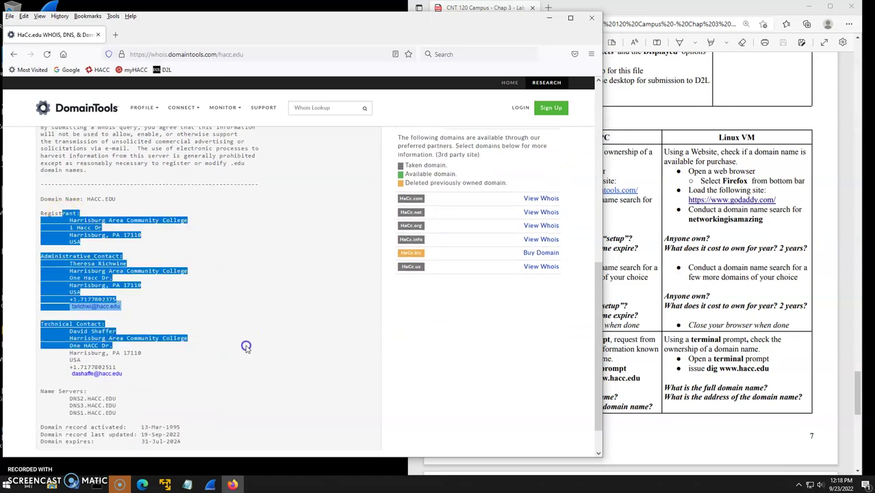
scroll(246, 348, down, 1)
scroll(257, 344, up, 10)
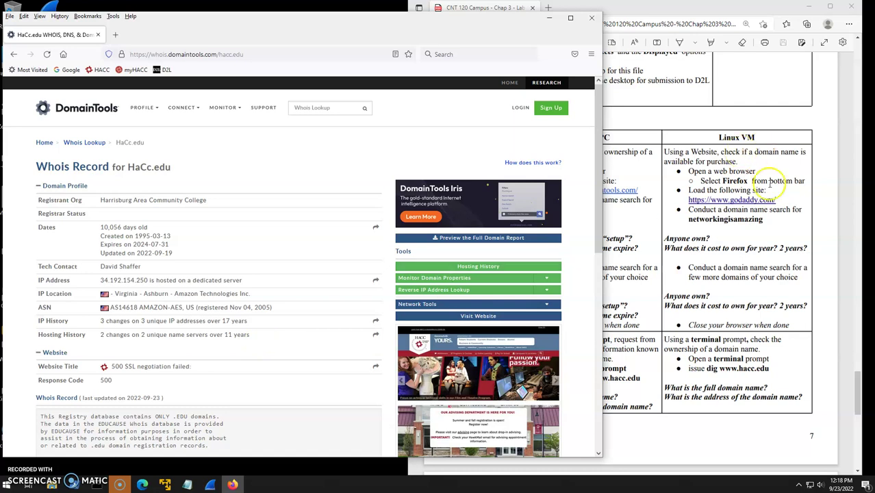
Highlight the hacc.edu IP address 34.192.154.250 in the Whois record.
click(794, 282)
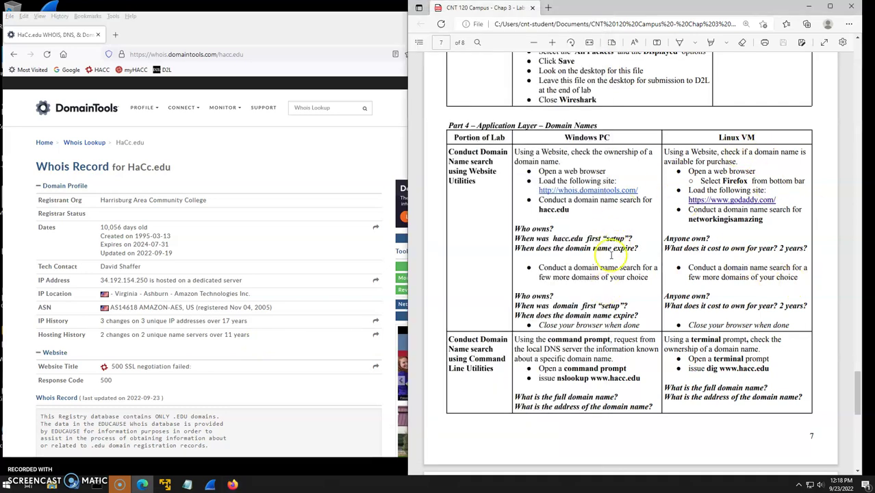
scroll(611, 254, up, 10)
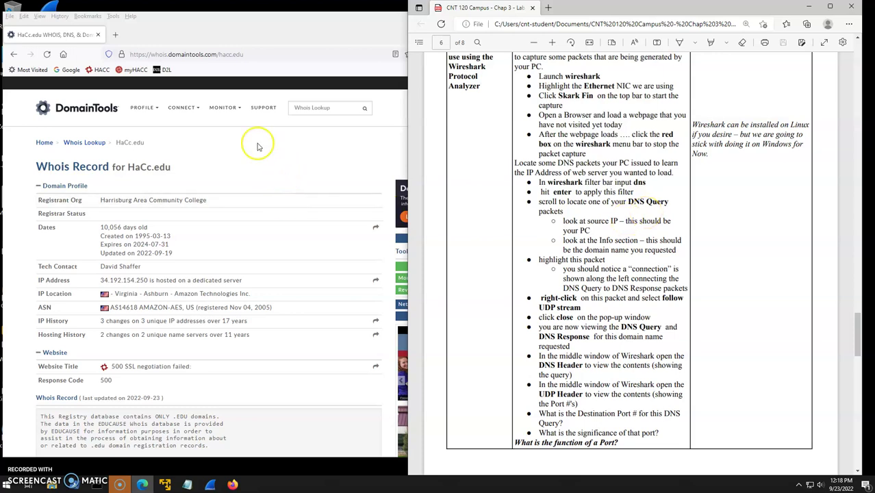
click(252, 144)
drag(85, 280, 247, 280)
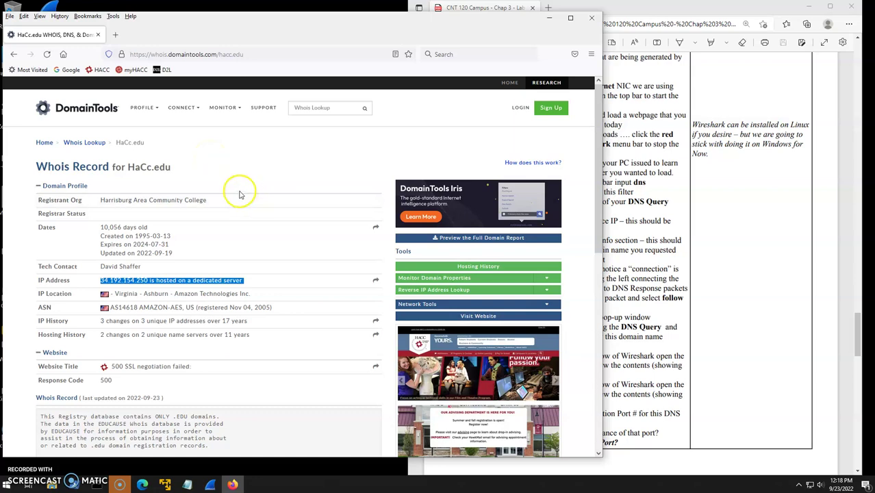
drag(101, 280, 150, 282)
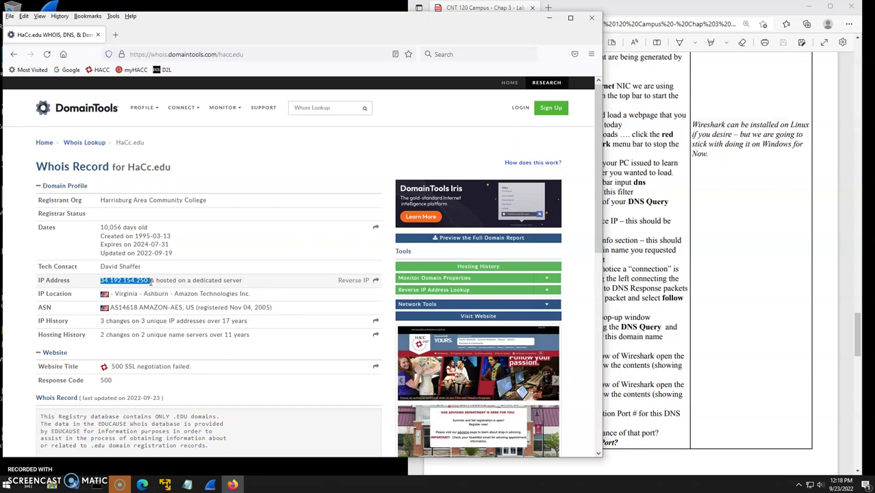
Scroll the lab PDF to page 7, Part 4 – Application Layer – Domain Names.
click(673, 240)
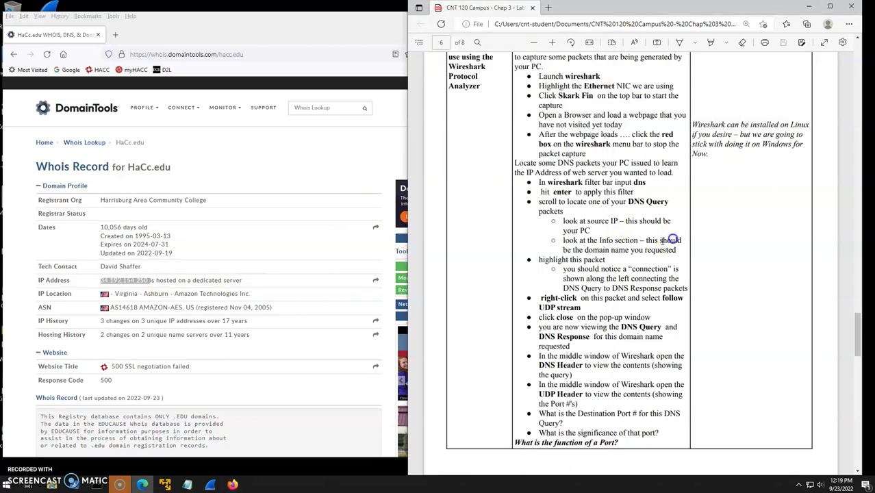
scroll(657, 243, down, 6)
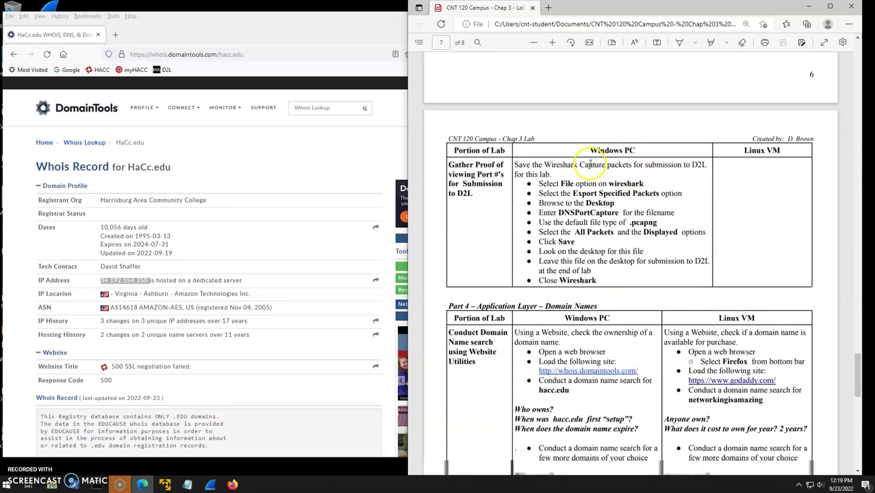
scroll(587, 164, down, 3)
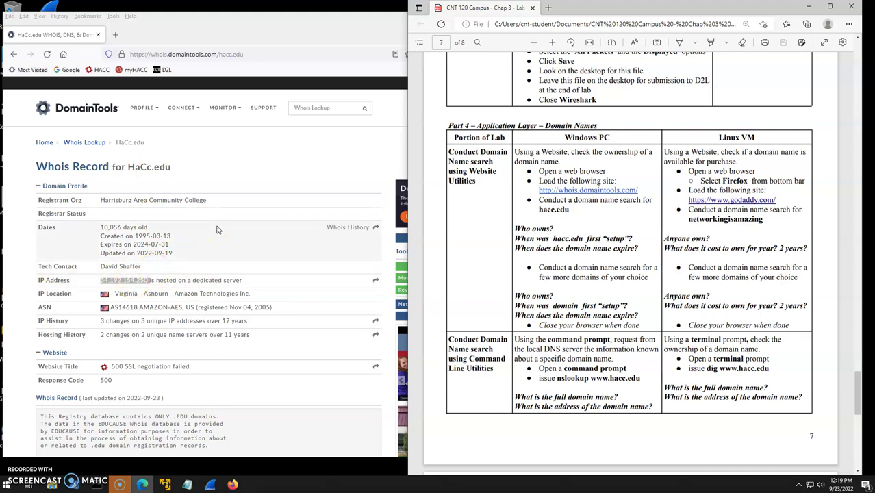
click(627, 251)
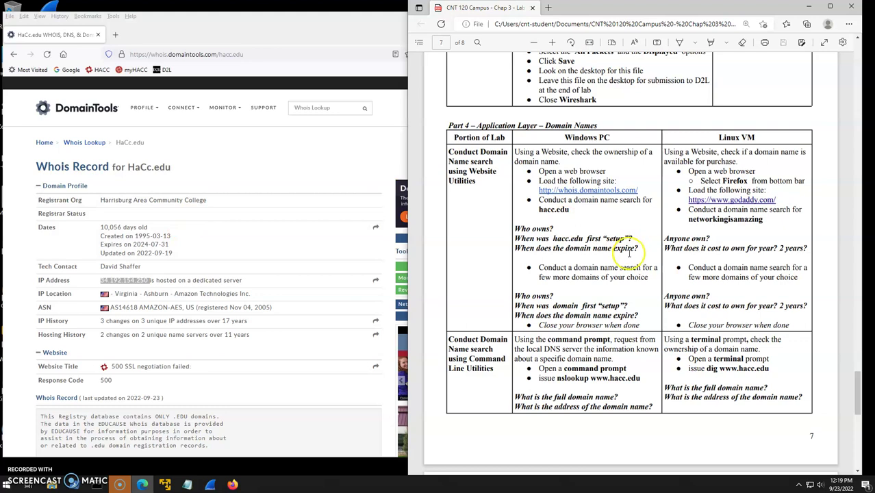
scroll(628, 252, down, 1)
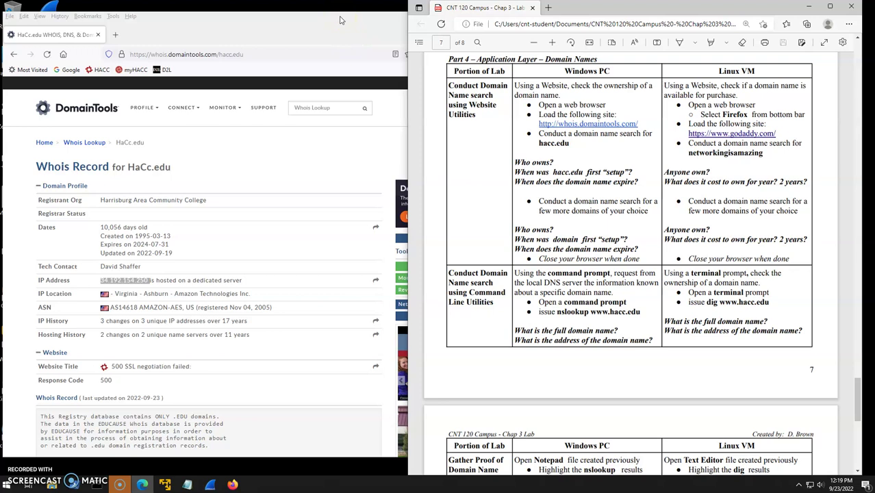
click(339, 18)
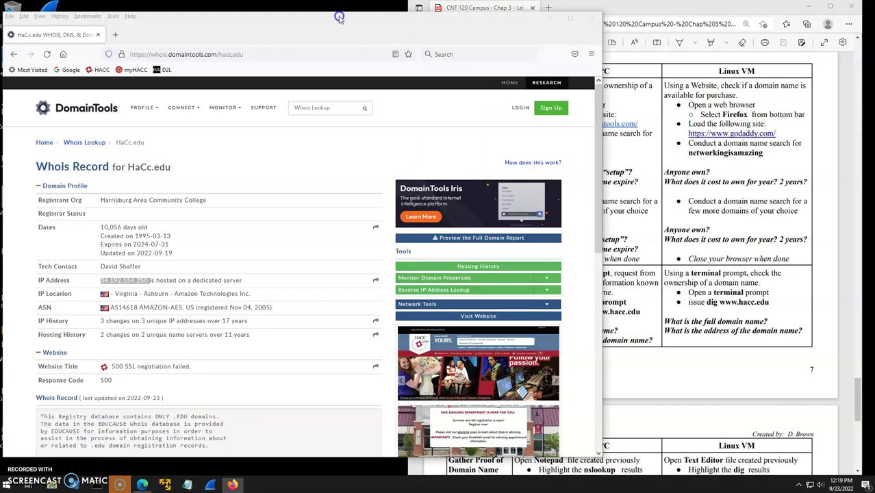
click(586, 16)
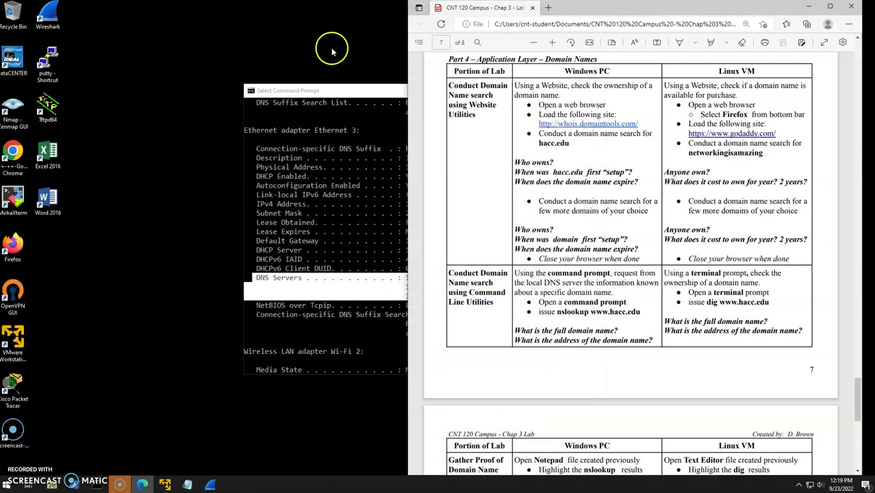
drag(340, 91, 112, 64)
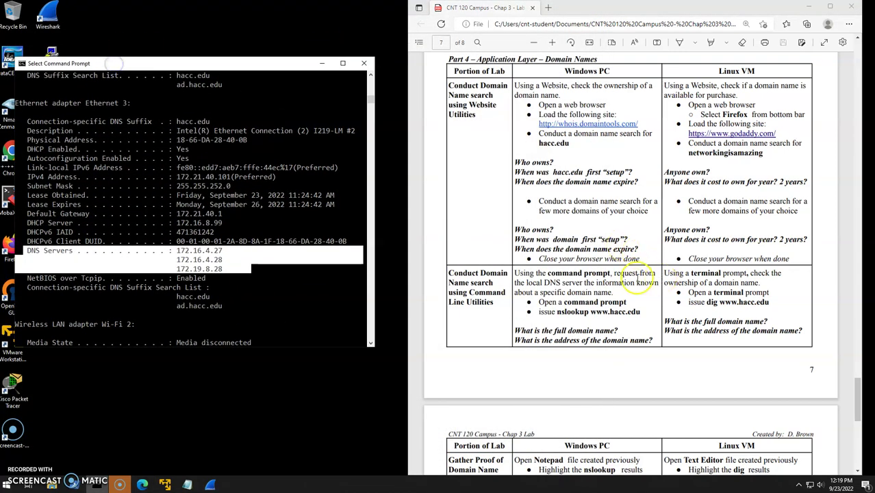
scroll(588, 280, down, 1)
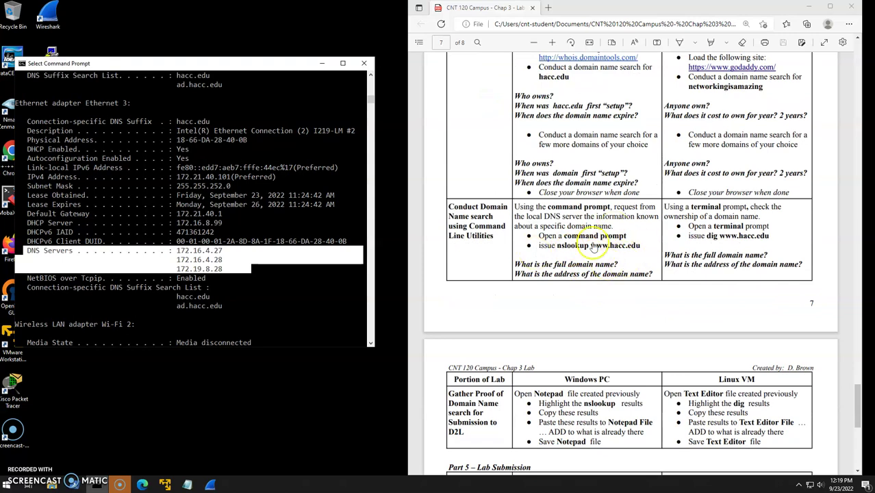
click(212, 315)
key(Return)
key(Return)
key(Return)
key(Return)
key(Return)
key(Return)
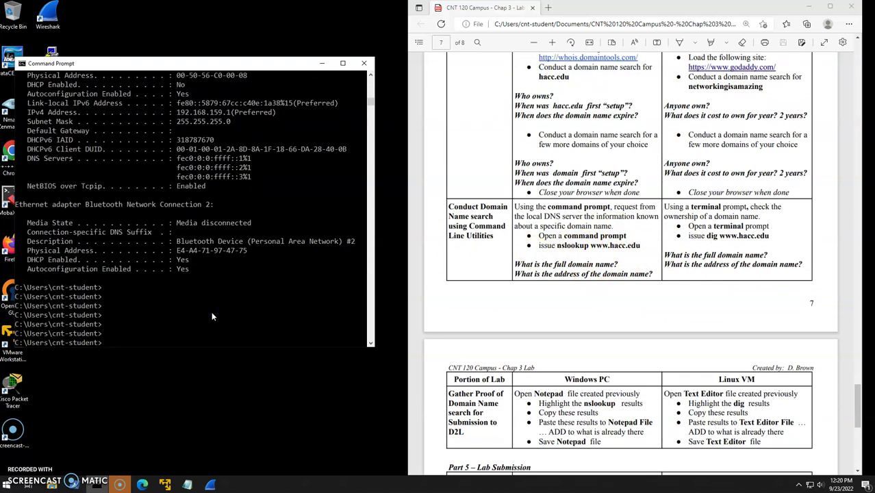
text(nslookup www.hacc.edu)
key(Return)
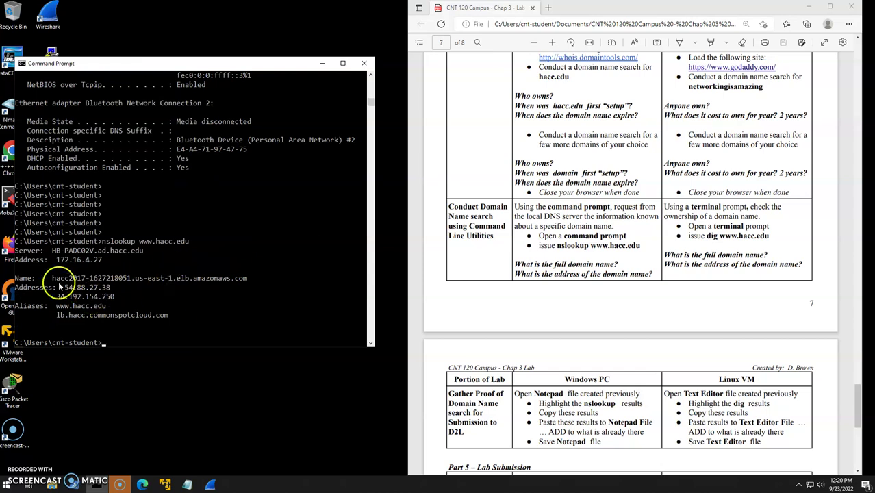
Select the nslookup output: server 172.16.4.27, the returned name, and both addresses.
drag(49, 259, 107, 259)
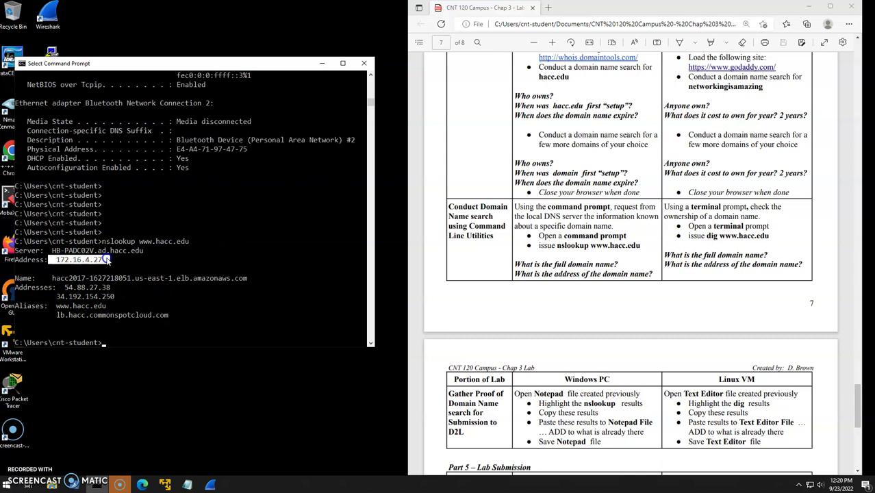
drag(45, 275, 250, 282)
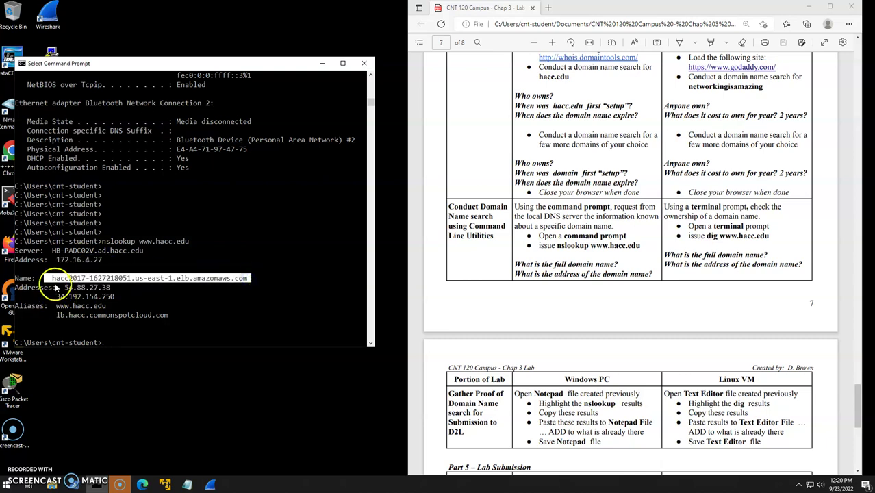
drag(15, 287, 156, 307)
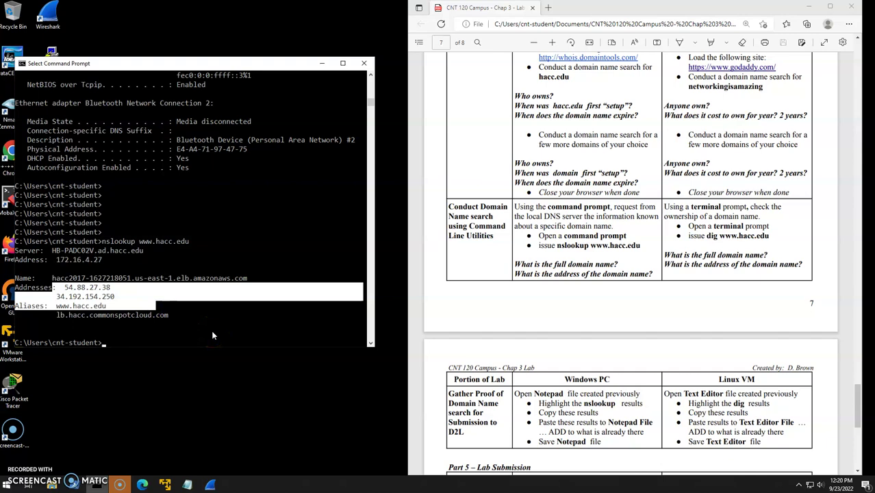
click(203, 312)
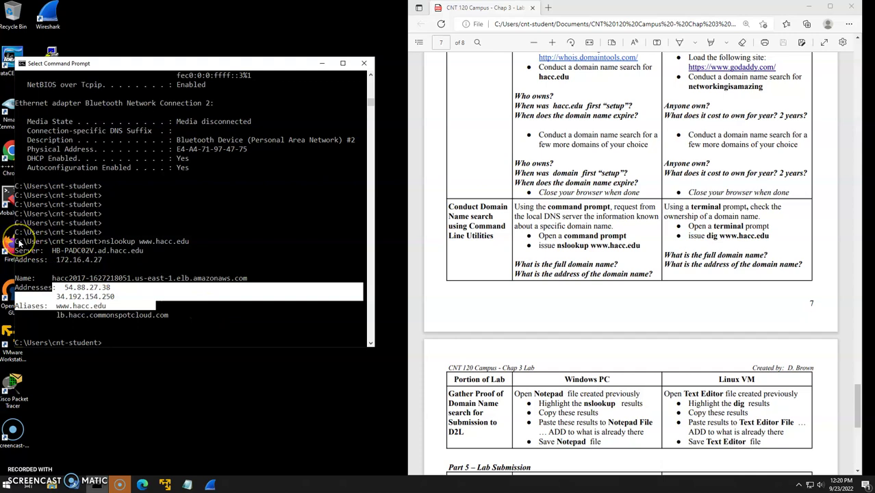
drag(18, 241, 154, 342)
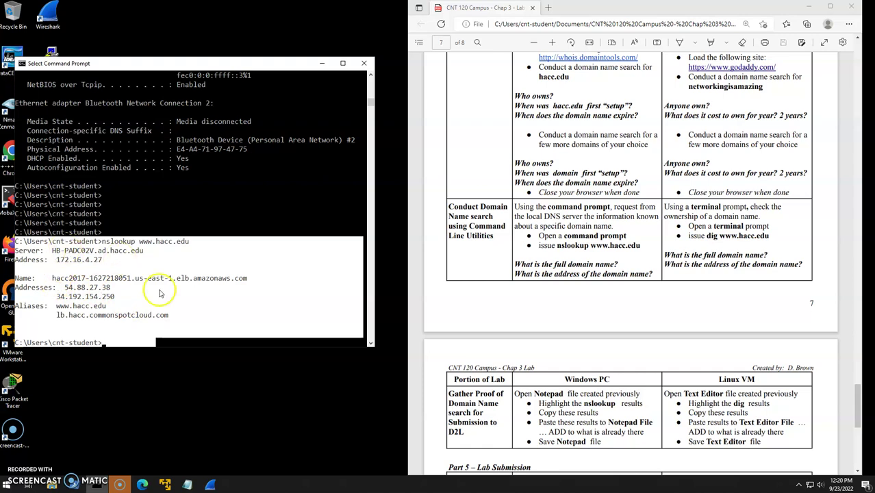
Paste the nslookup output under a 'Layer 7 Domain Name' heading in 120-chap3lab-Windows and save.
right_click(88, 290)
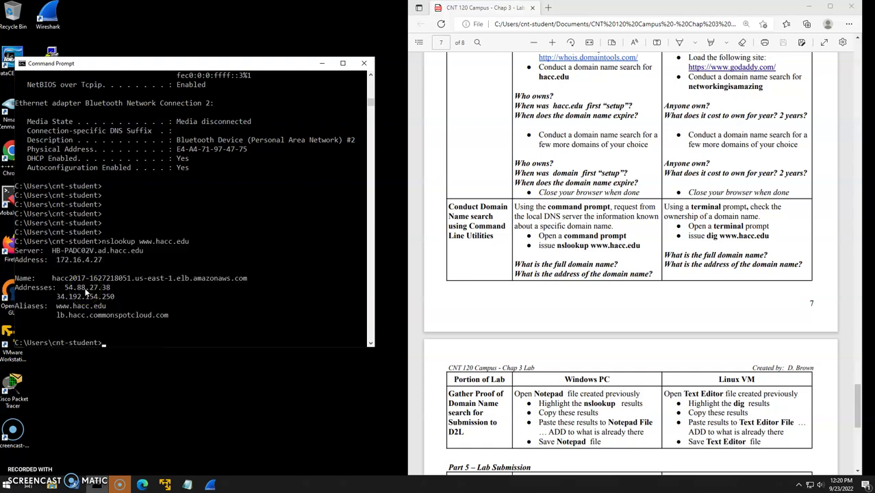
click(187, 484)
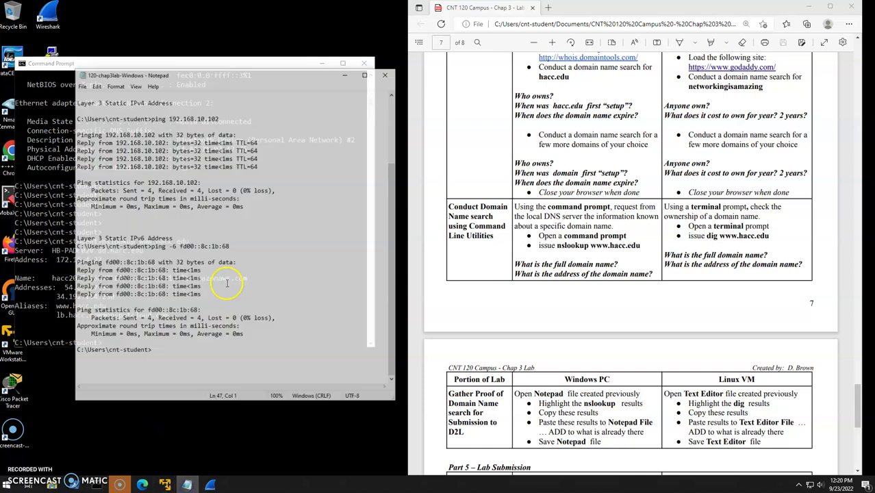
key(Return)
key(Return)
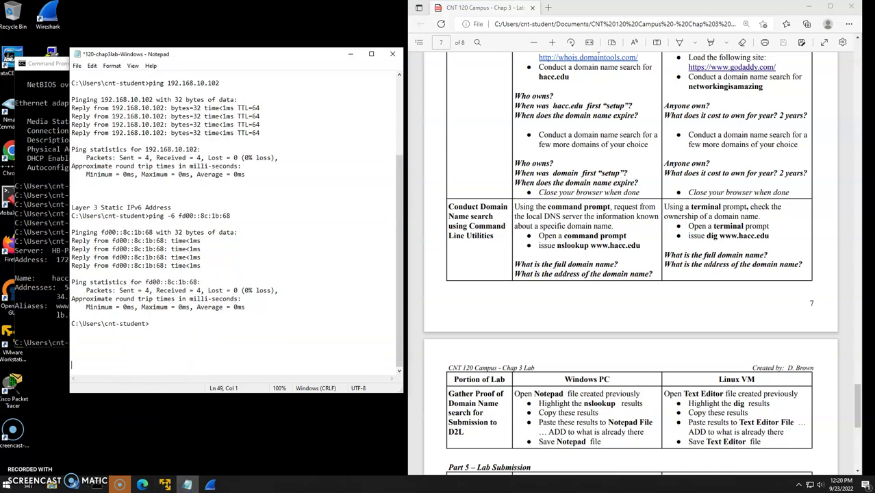
text(Layer 7 Domain Name)
key(Return)
key(Return)
text(C:\Users\cnt-student>nslookup www.hacc.edu Server:  HB-PADC02V.ad.hacc.edu Address:  172.16.4.27  Name:    hacc2017-1627218051.us-east-1.elb.amazonaws.com Addresses:  54.88.27.38           34.192.154.250 Aliases:  www.hacc.edu           lb.hacc.commonspotcloud.com   C:\Users\cnt-student>)
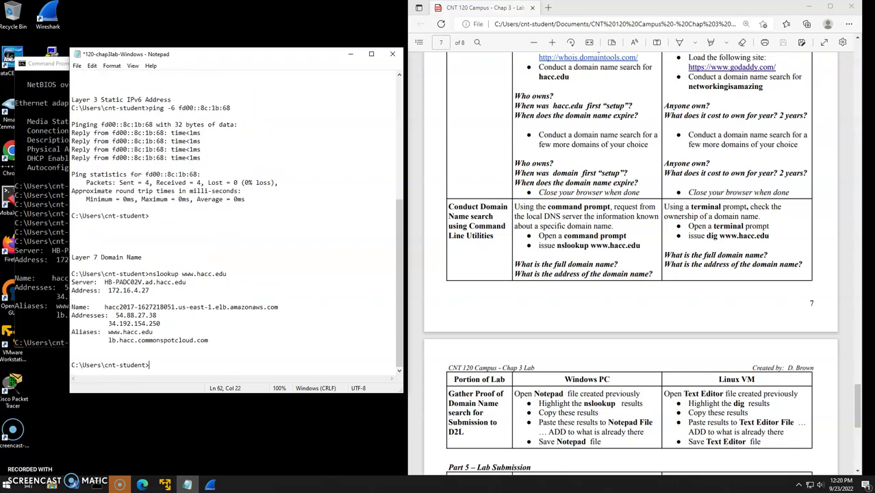
key(ctrl+s)
Bring the Linux VM forward and quit Firefox inside it, closing both tabs.
click(350, 56)
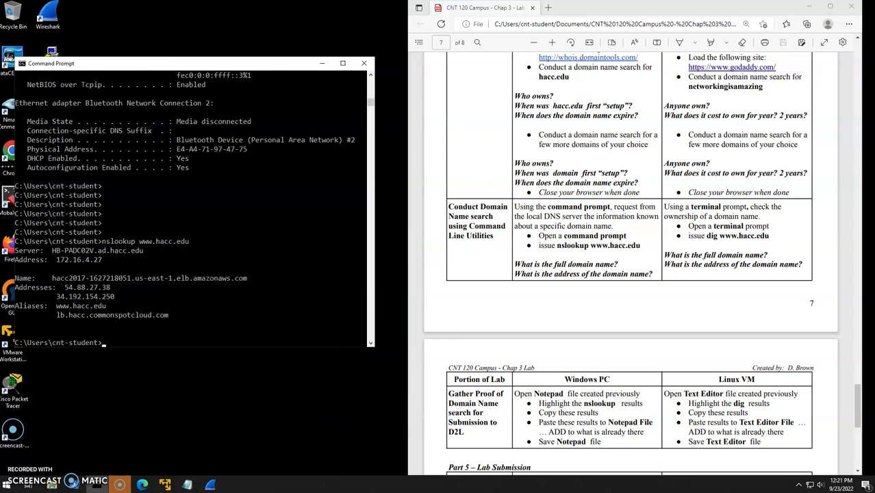
click(164, 484)
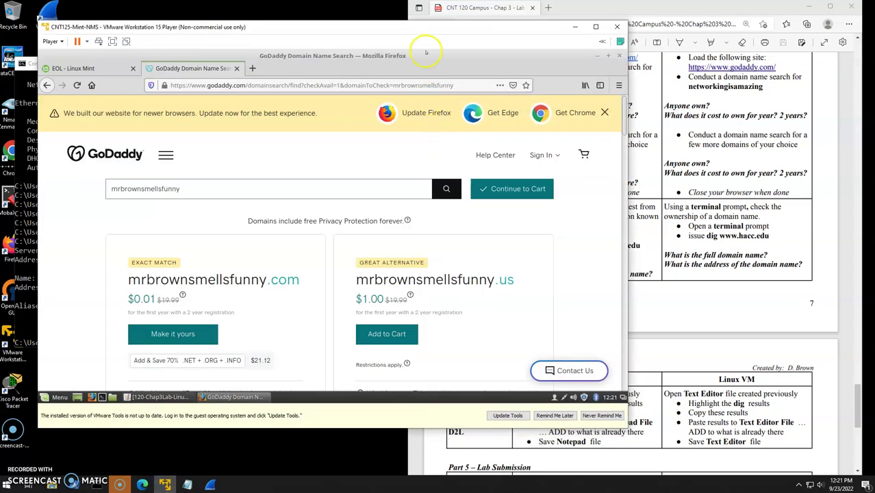
drag(420, 34, 451, 24)
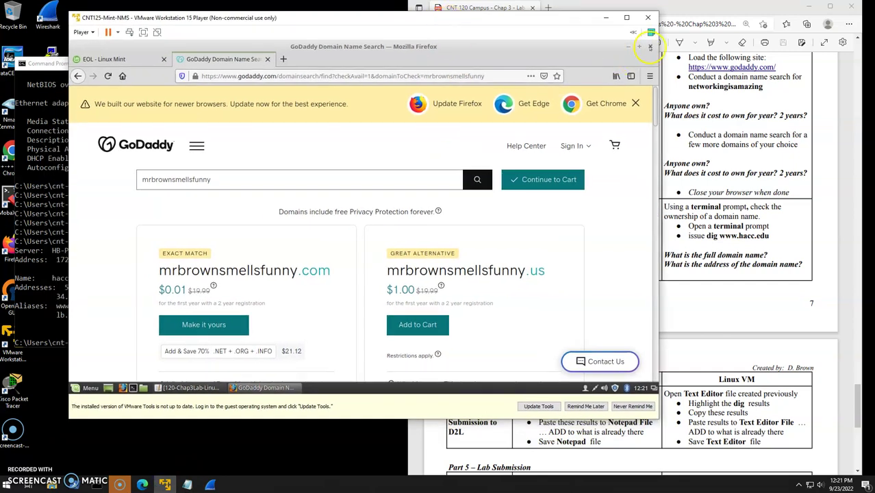
click(649, 46)
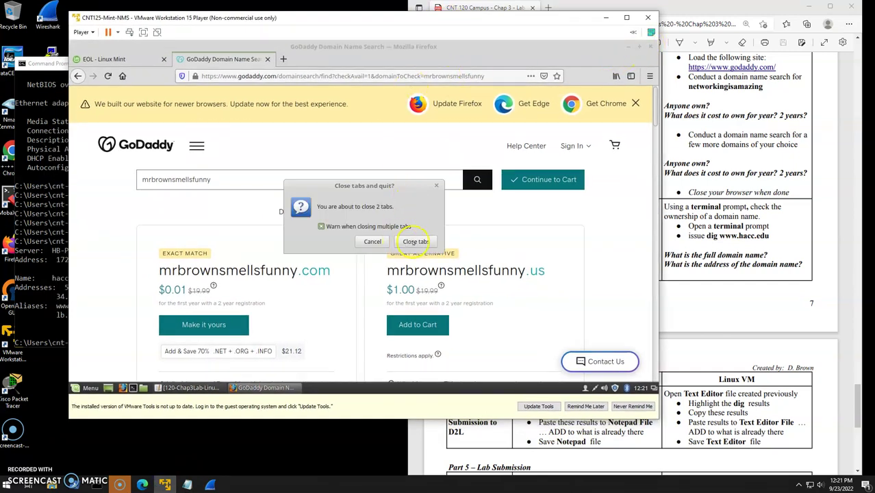
key(Escape)
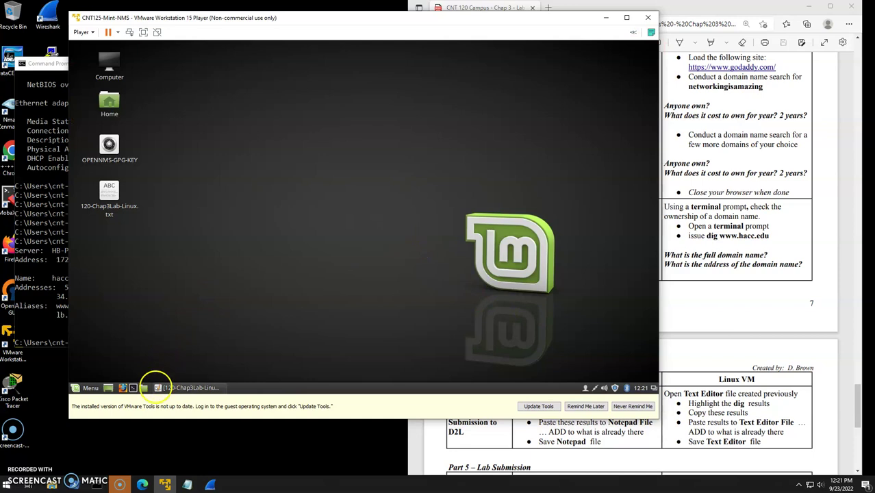
click(132, 388)
click(769, 345)
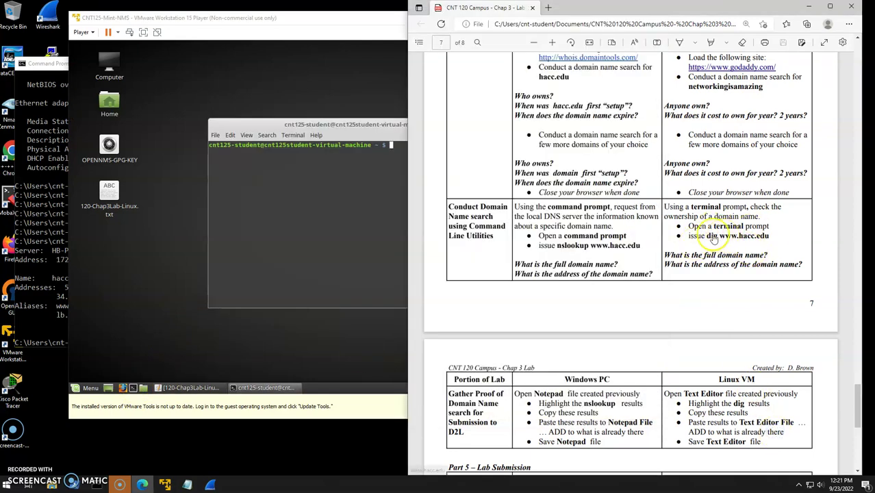
click(353, 122)
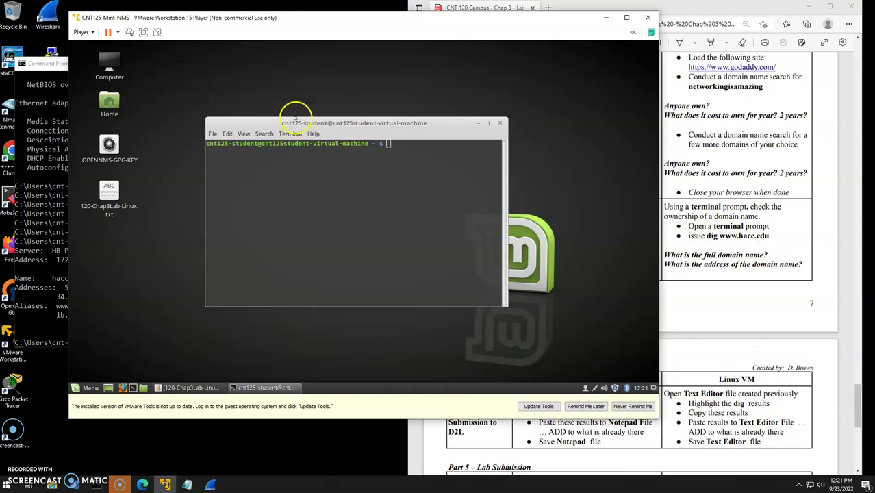
drag(293, 119, 189, 83)
text(di)
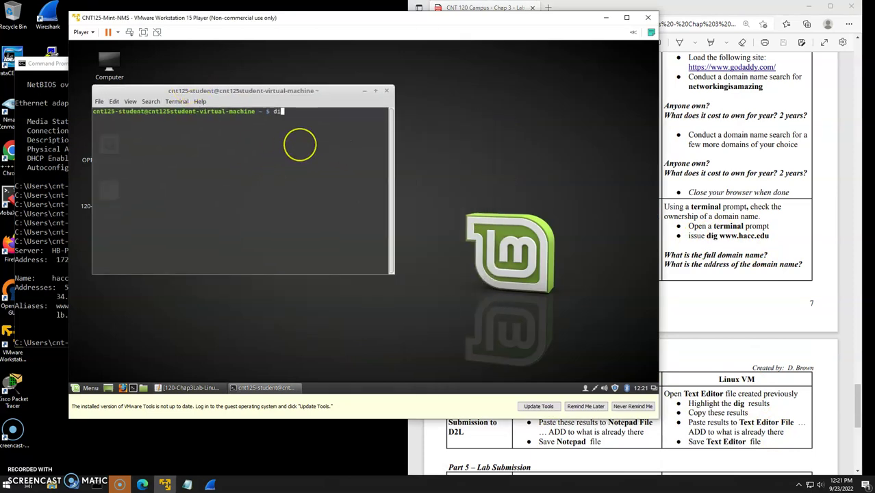
text(g www.hacc.edu)
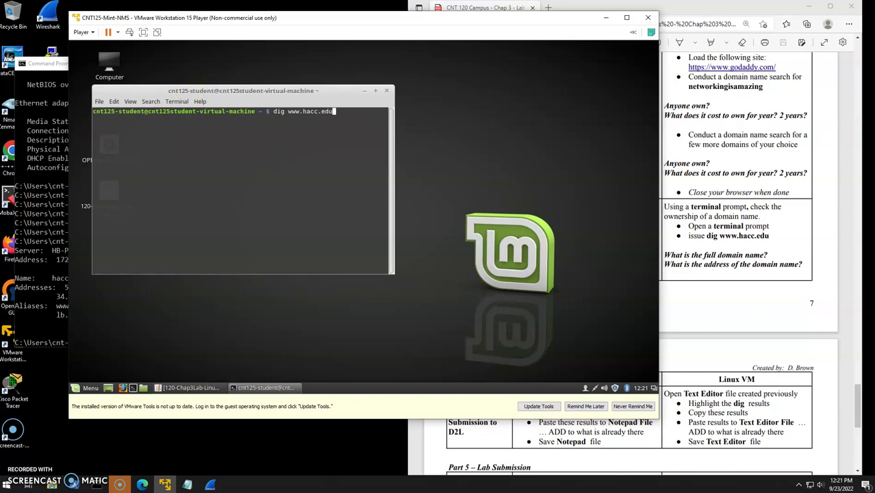
key(Return)
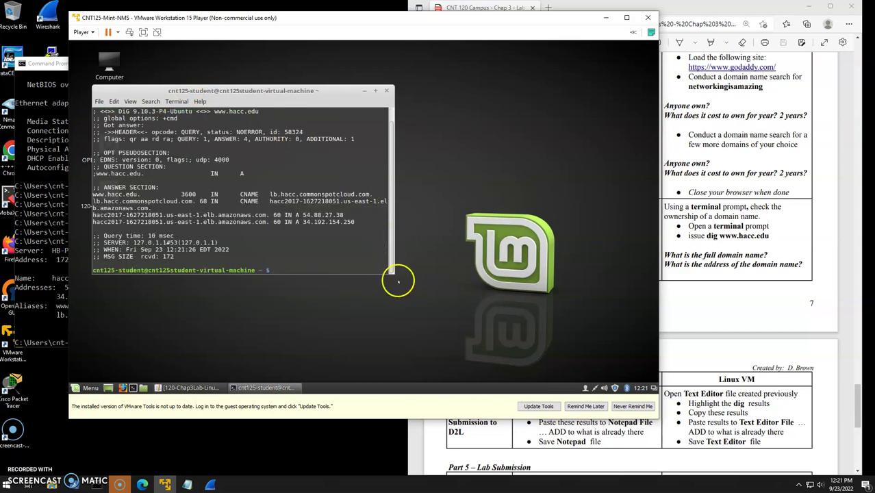
drag(393, 271, 505, 303)
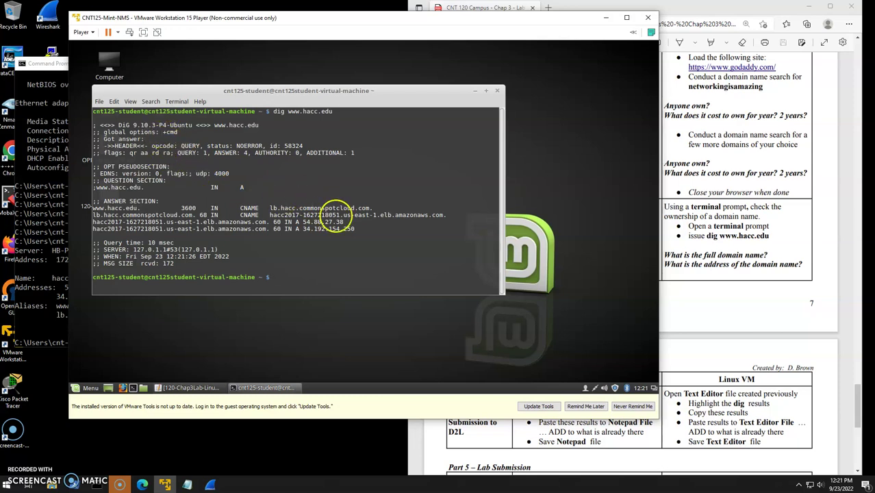
drag(356, 231, 69, 212)
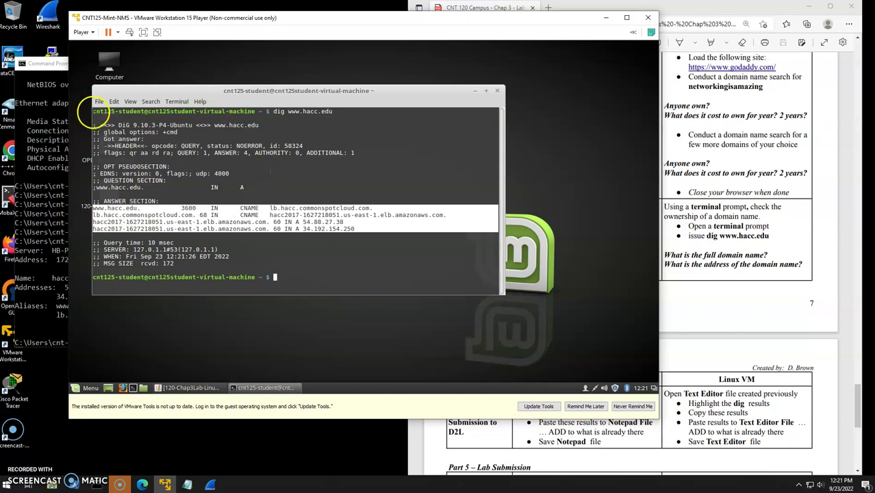
drag(92, 113, 359, 277)
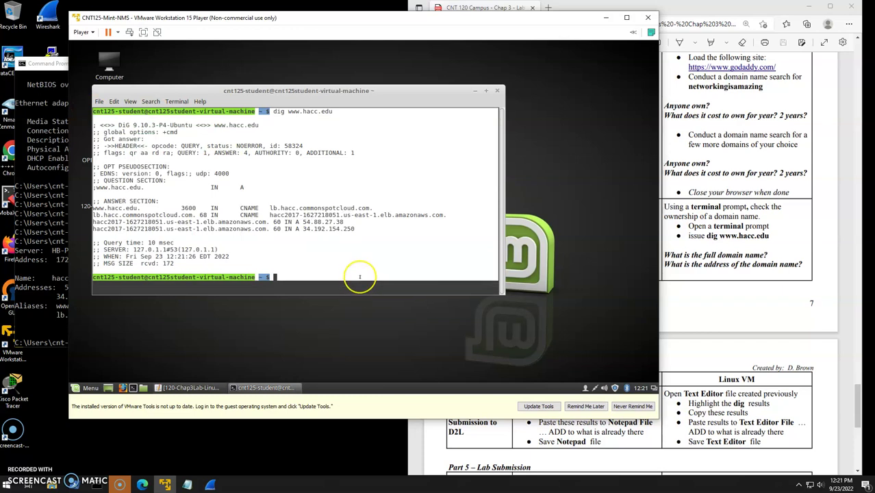
Copy the dig output and paste it under a new 'Layer 7 Domain Name' heading in 120-Chap3Lab-Linux.txt.
right_click(229, 181)
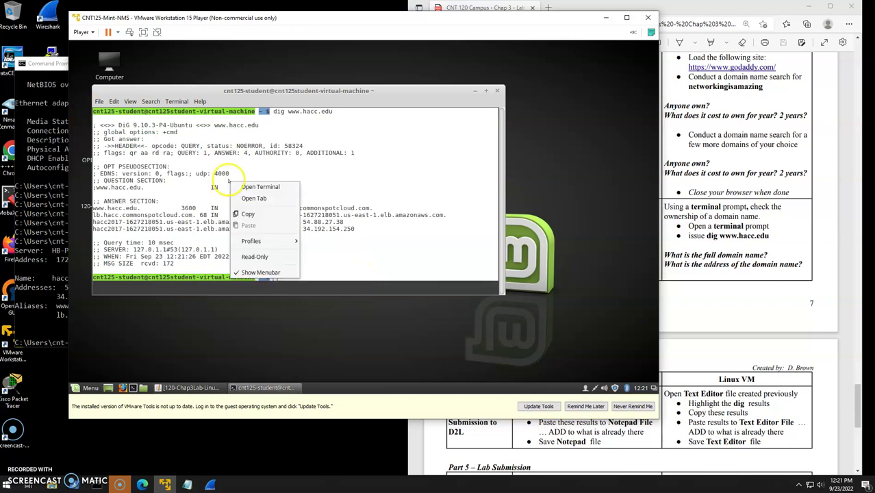
click(260, 216)
click(189, 387)
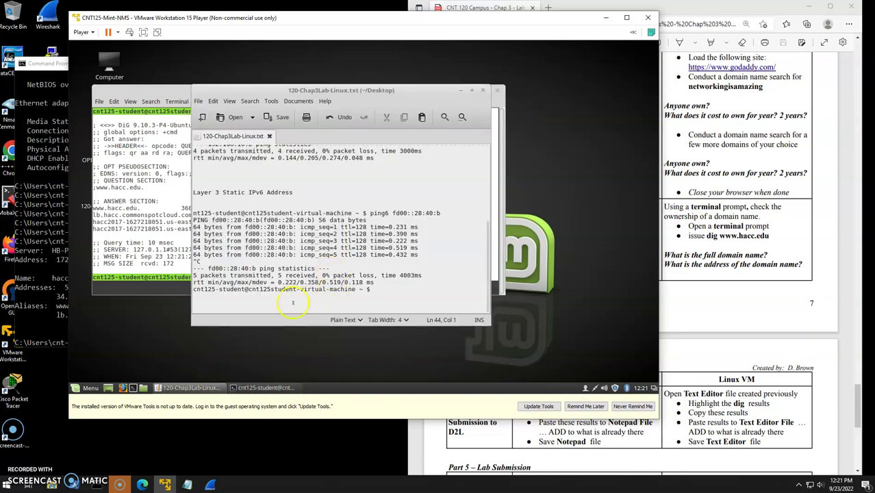
key(Return)
key(Return)
text(Layer 7 Domain Name)
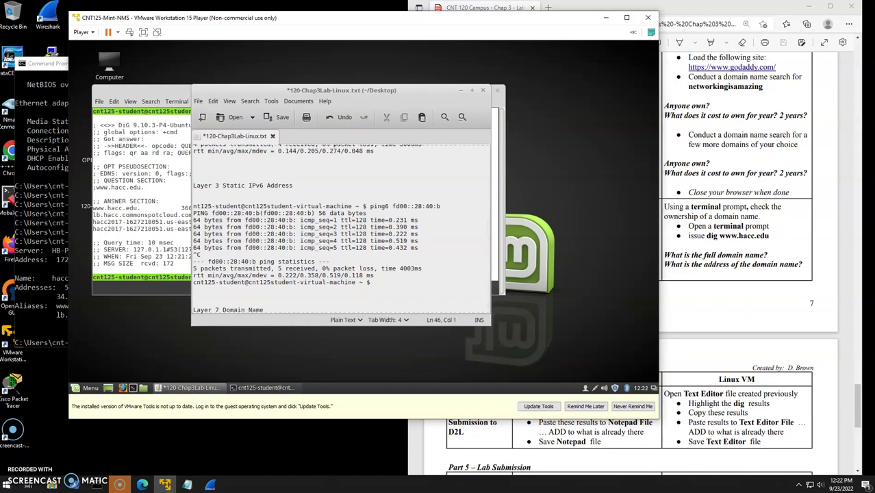
key(ctrl+v)
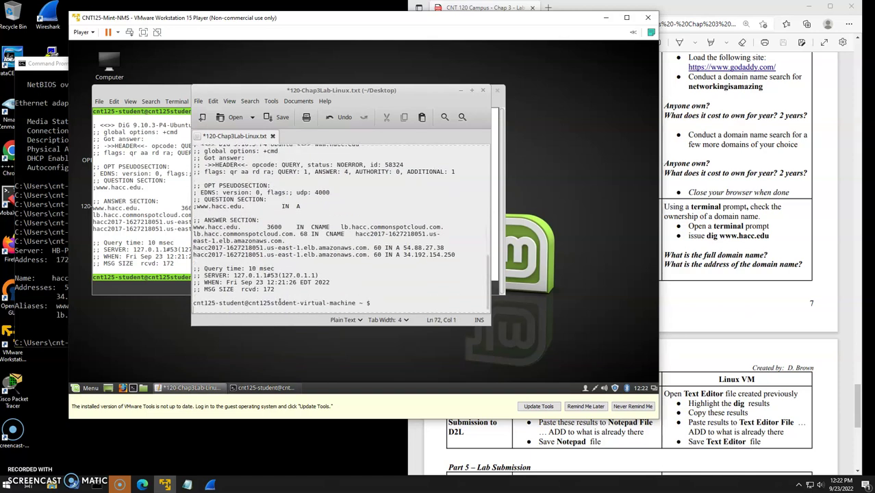
Save 120-Chap3Lab-Linux.txt in the VM's Text Editor.
key(ctrl+s)
scroll(363, 262, up, 2)
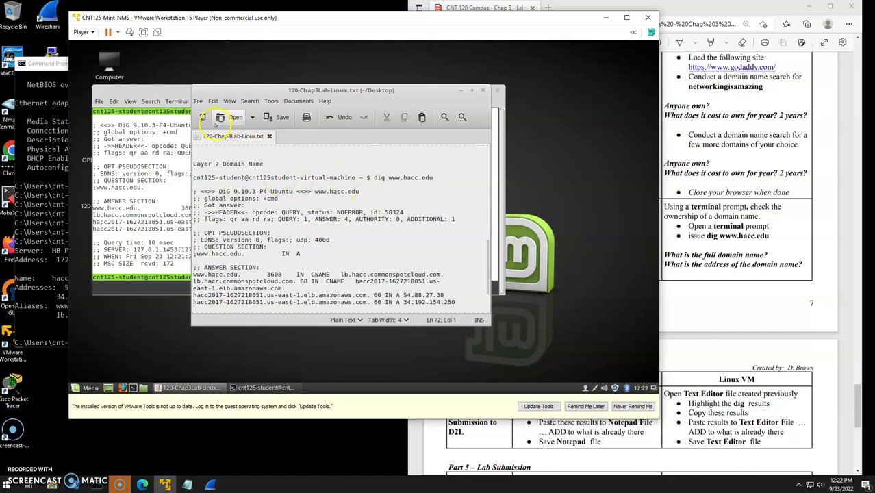
click(276, 117)
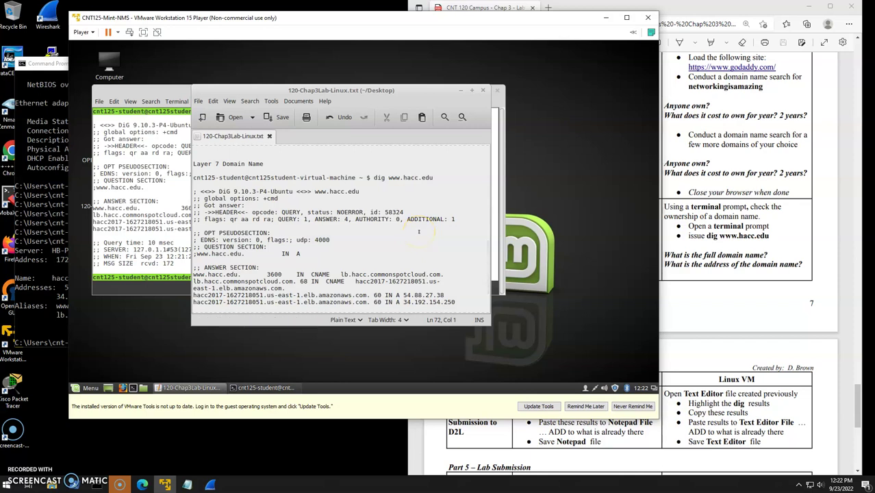
click(28, 460)
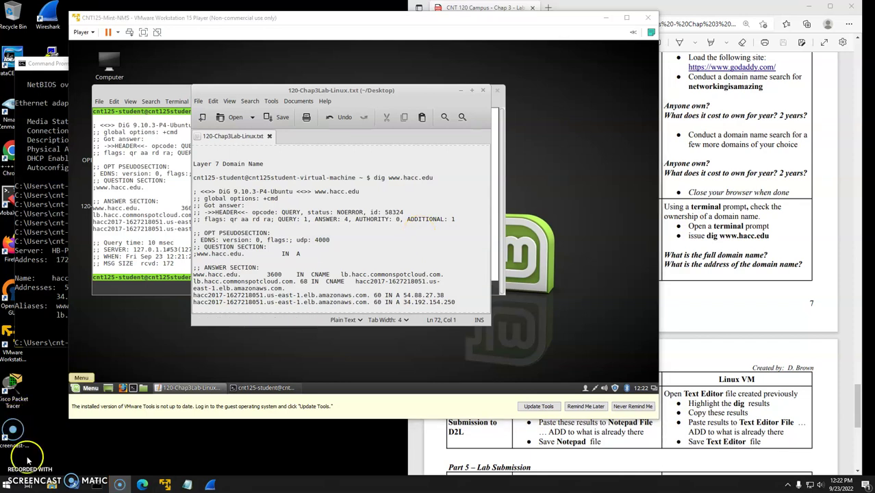
Scroll the lab PDF to Part 5 – Lab Submission on page 8 and minimize the VMware window.
click(738, 294)
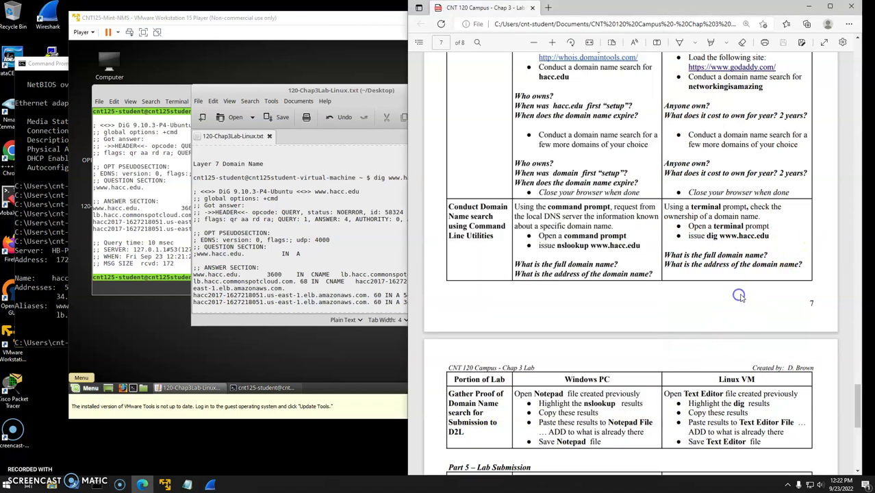
scroll(739, 296, down, 4)
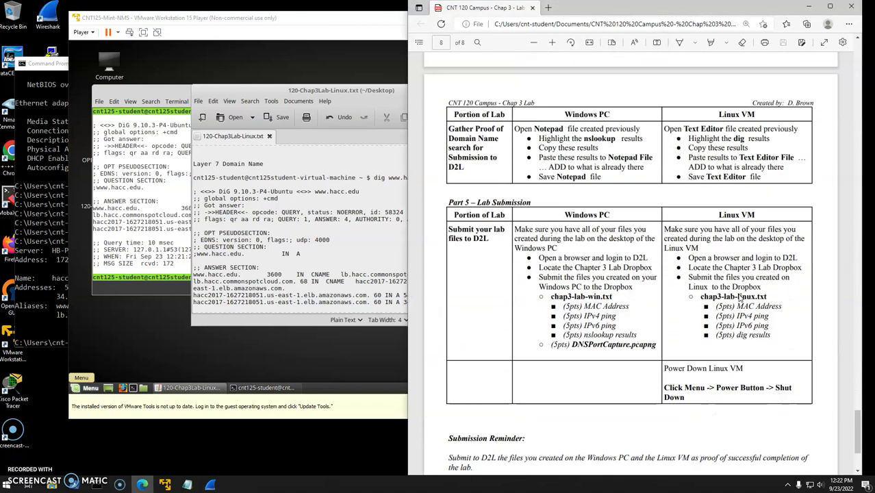
scroll(739, 295, down, 1)
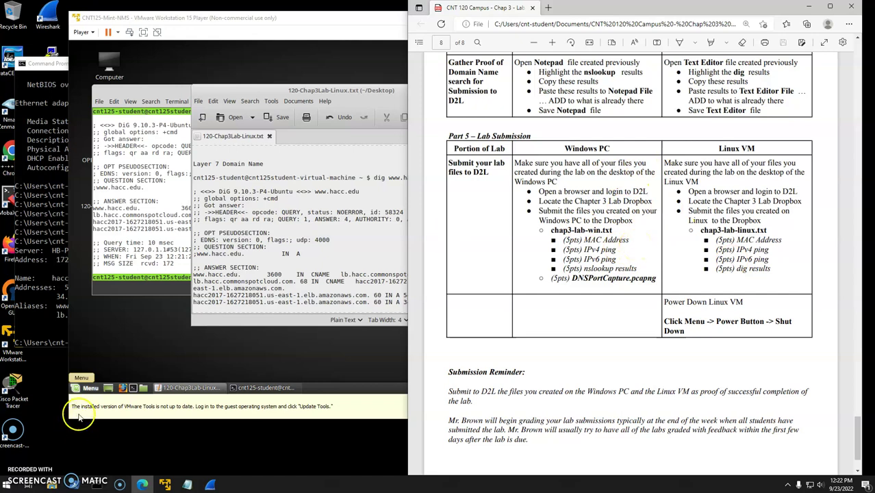
click(326, 17)
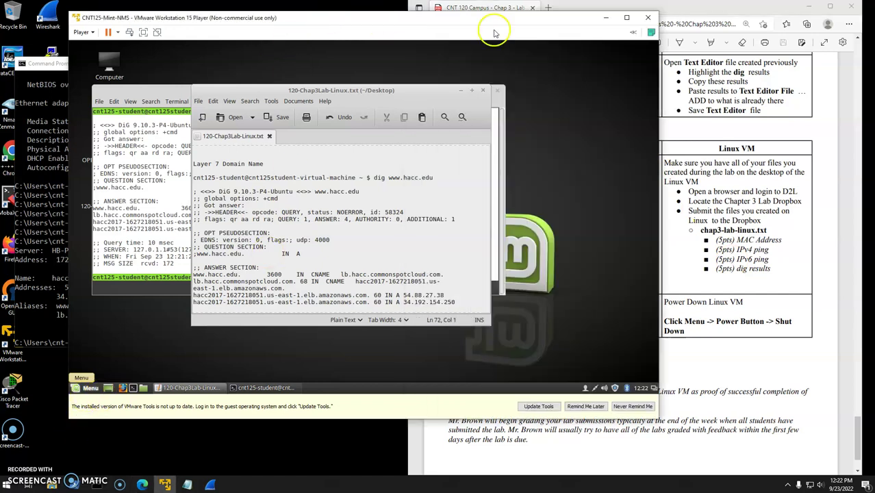
click(606, 17)
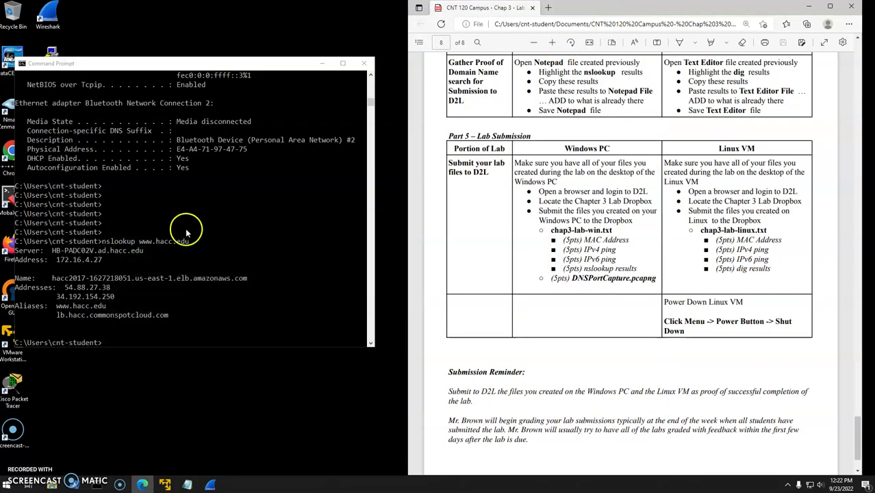
Review the Ethernet 3 MAC, IPv4 ping and nslookup sections in 120-chap3lab-Windows, then open Documents.
click(187, 485)
scroll(232, 186, up, 2)
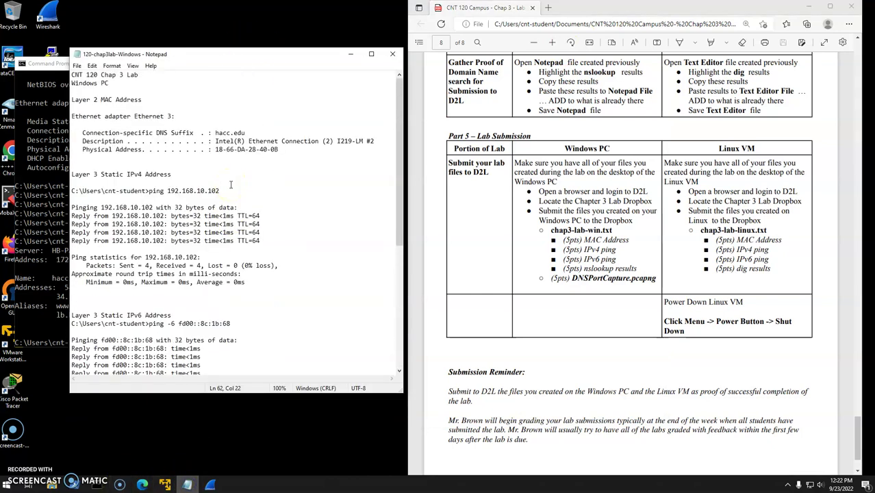
drag(71, 116, 347, 166)
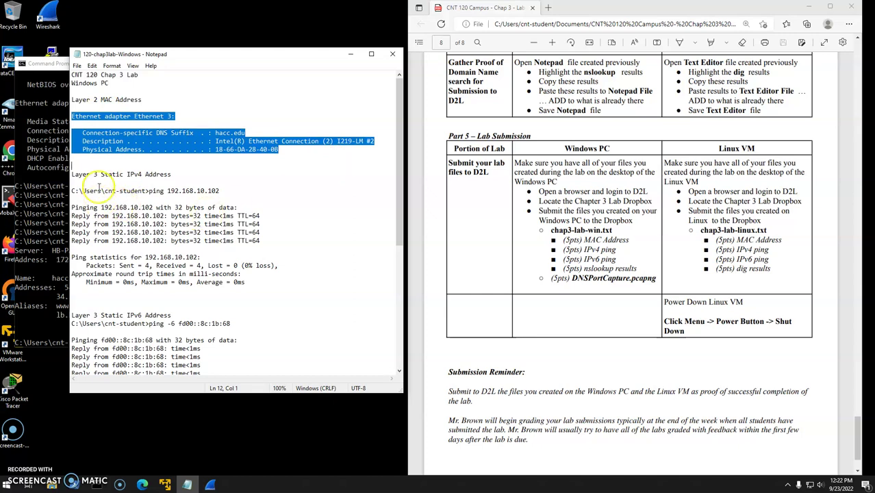
drag(71, 190, 213, 253)
scroll(213, 252, down, 2)
drag(102, 274, 232, 340)
scroll(230, 339, down, 6)
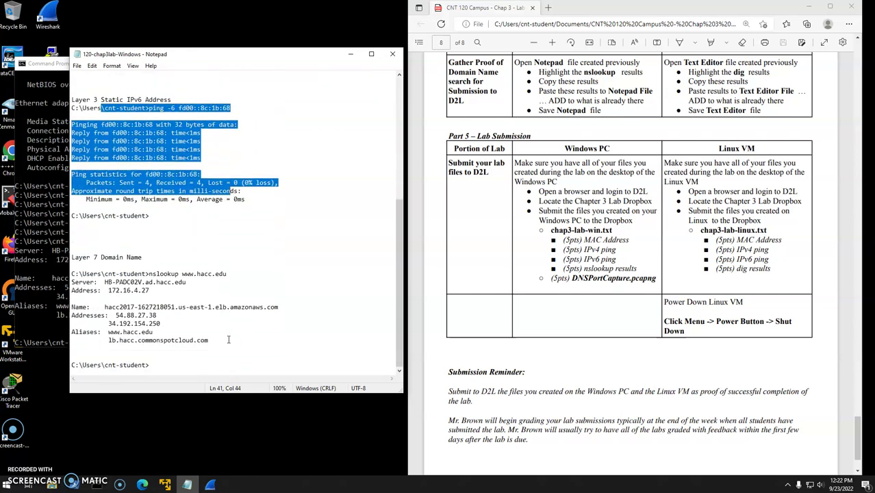
drag(108, 257, 226, 370)
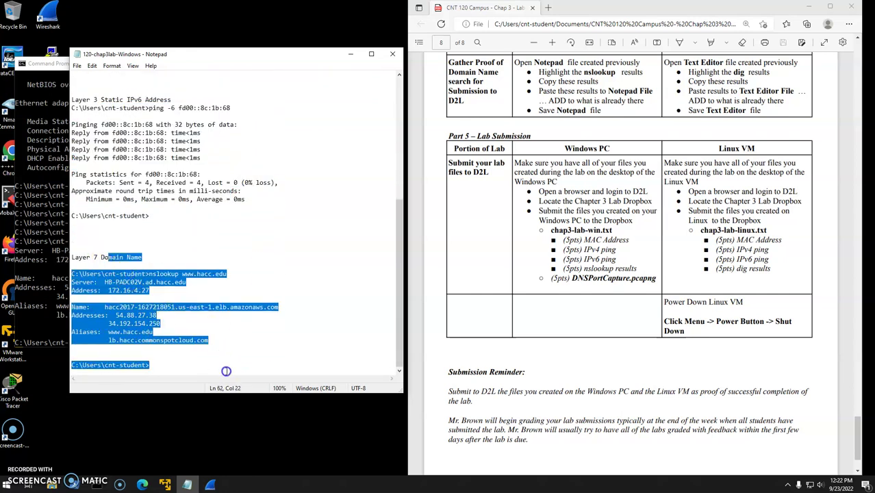
click(57, 486)
Select DNSPortCapture in Documents, then briefly load the myHACC portal in a browser and close it.
drag(434, 98, 324, 37)
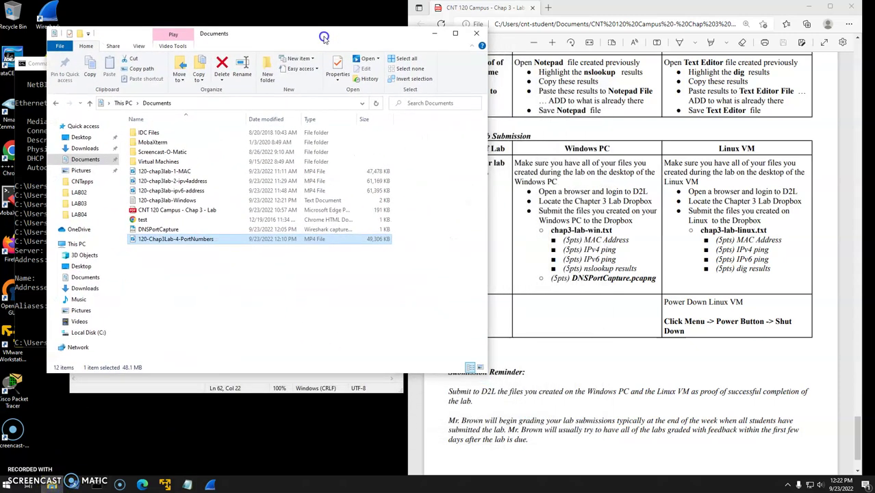
click(159, 231)
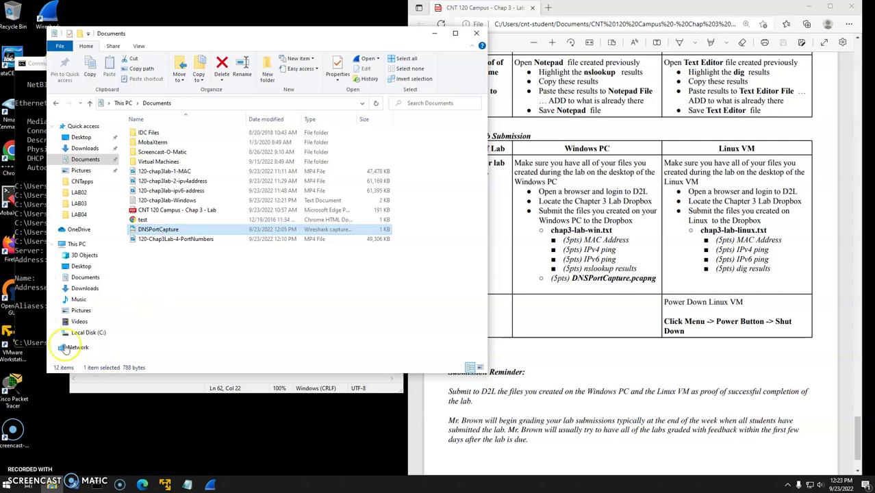
double_click(6, 243)
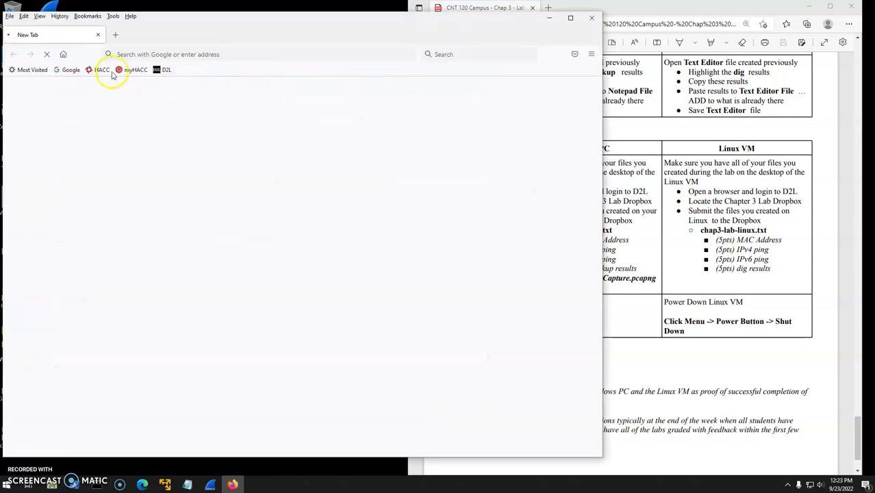
click(127, 70)
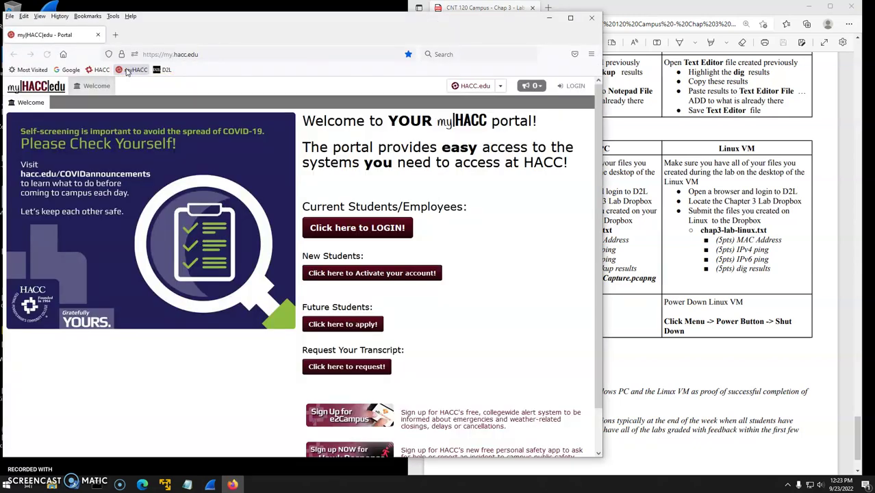
click(333, 46)
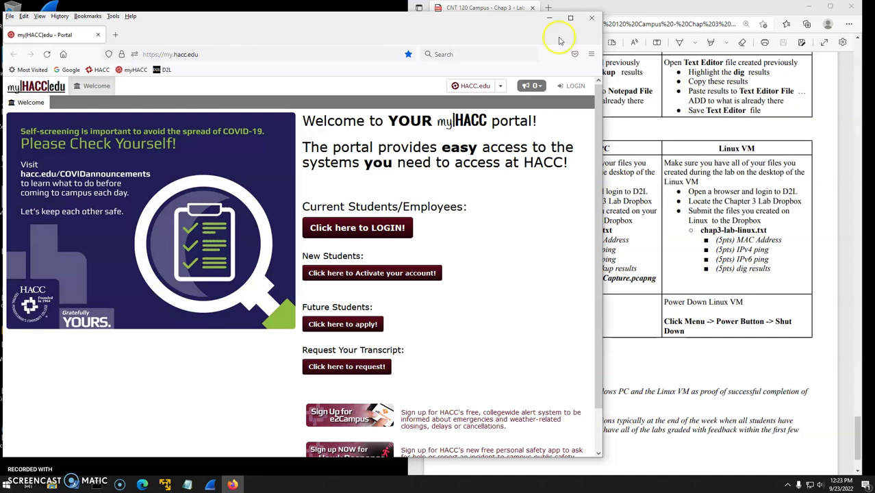
click(591, 18)
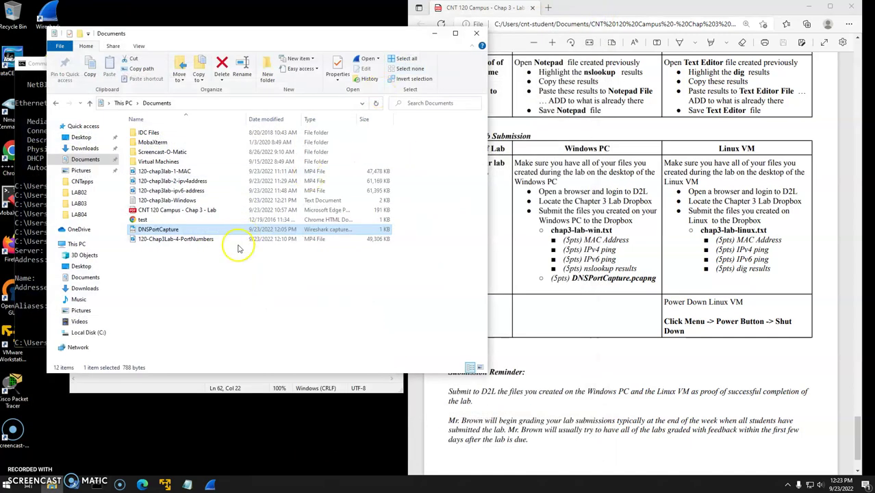
Cycle back through the Windows lab notes, the Documents folder, and the lab instructions PDF.
click(217, 381)
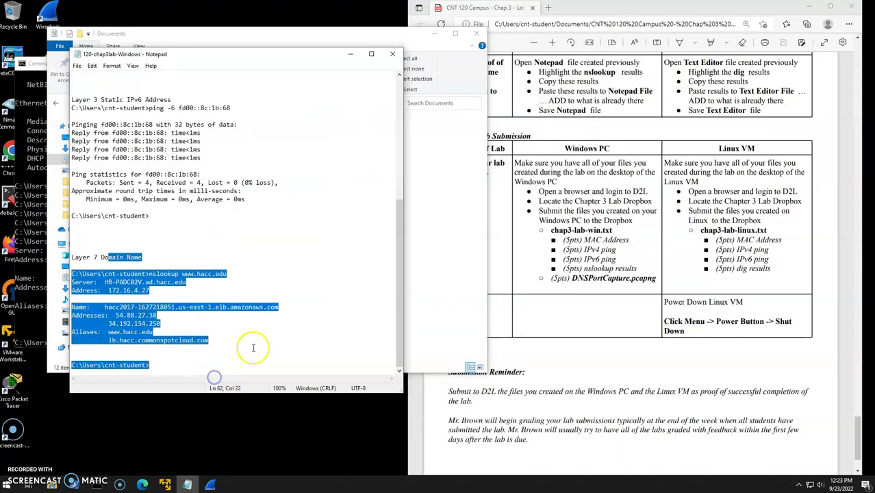
click(431, 238)
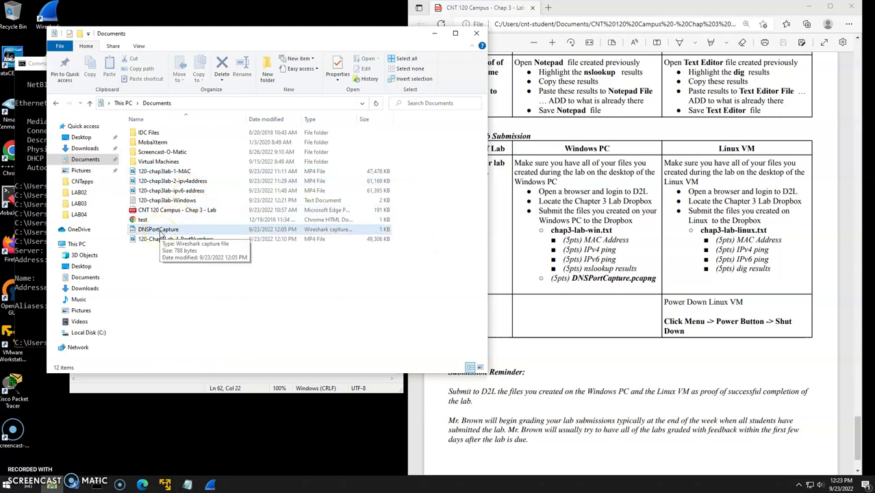
click(736, 230)
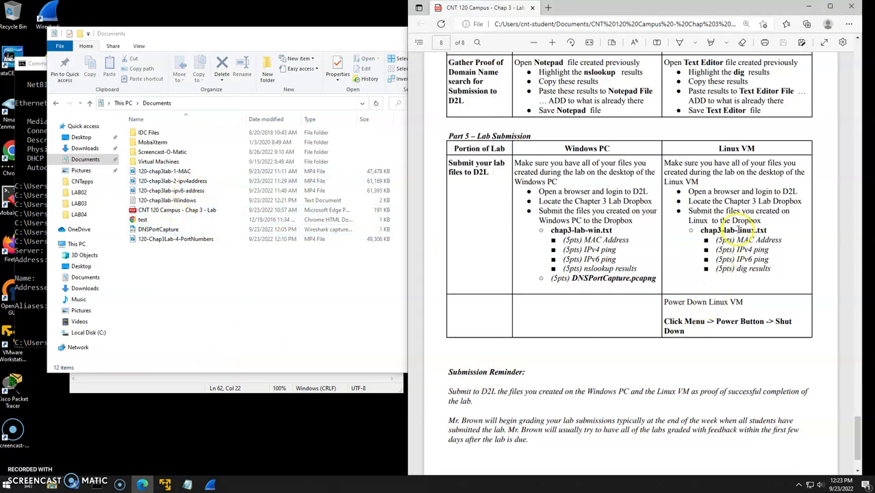
Review the Layer 2 MAC address, ping and dig sections of 120-Chap3Lab-Linux.txt in the VM.
click(312, 422)
click(165, 484)
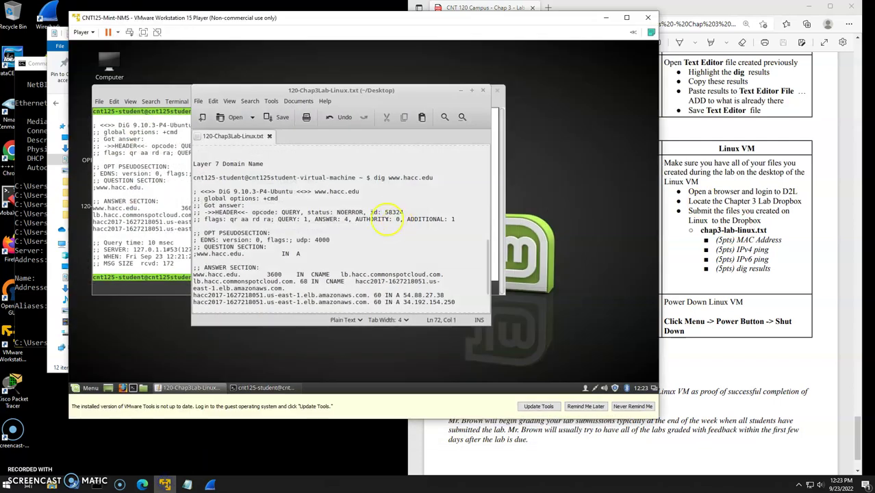
scroll(379, 251, up, 10)
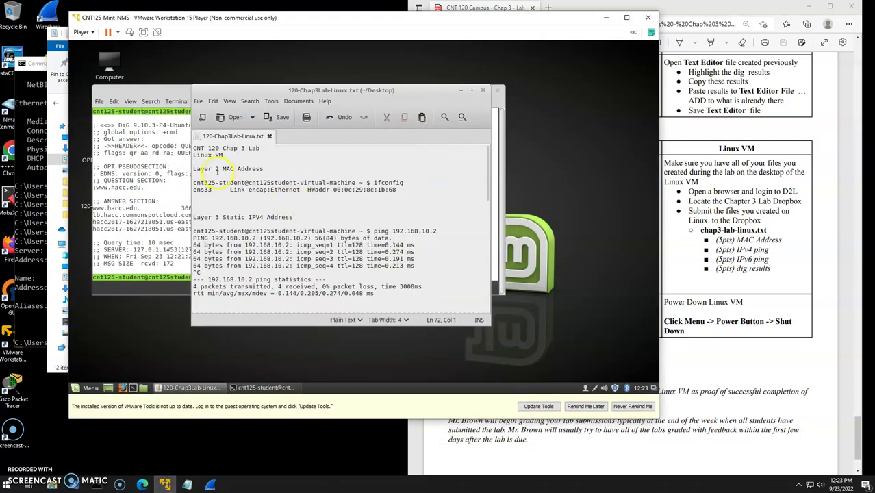
drag(215, 169, 440, 197)
drag(193, 232, 401, 272)
scroll(404, 273, down, 3)
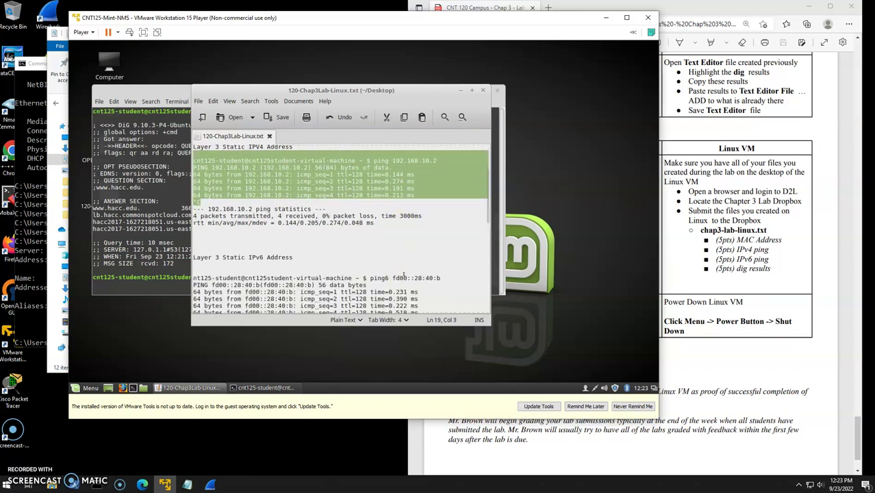
scroll(404, 274, down, 1)
drag(194, 254, 447, 305)
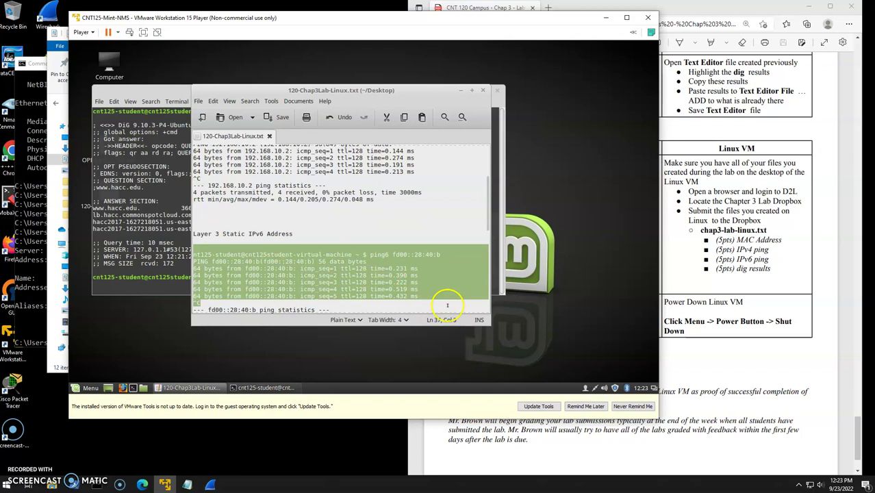
scroll(424, 288, down, 8)
drag(194, 200, 438, 227)
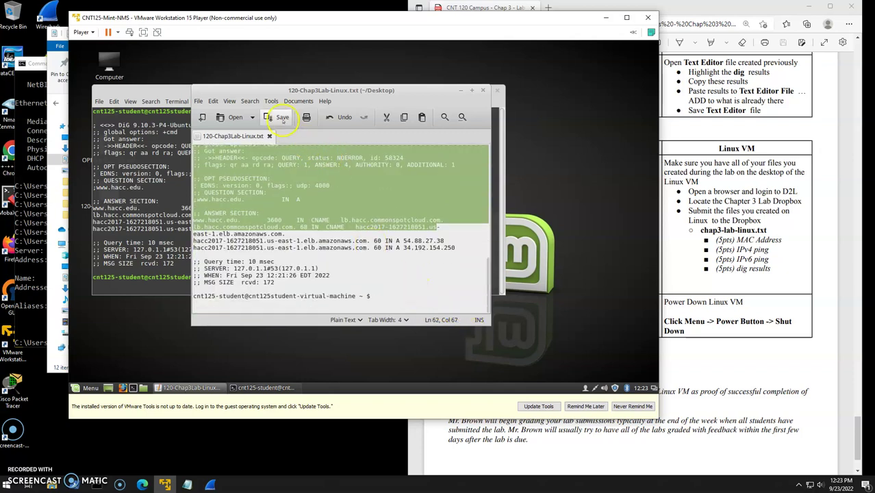
Save 120-Chap3Lab-Linux.txt, close the editor and terminal, and reposition its desktop icon.
click(280, 119)
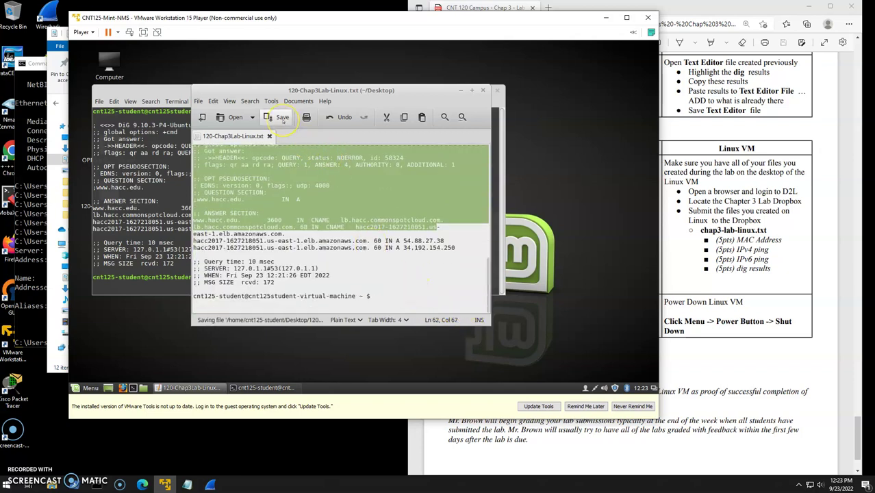
click(482, 91)
click(482, 90)
drag(109, 193, 175, 198)
click(214, 258)
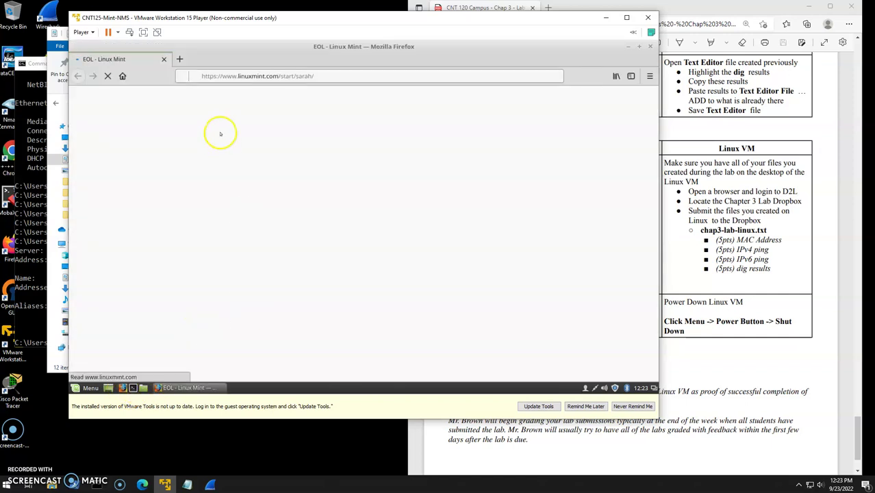
click(179, 59)
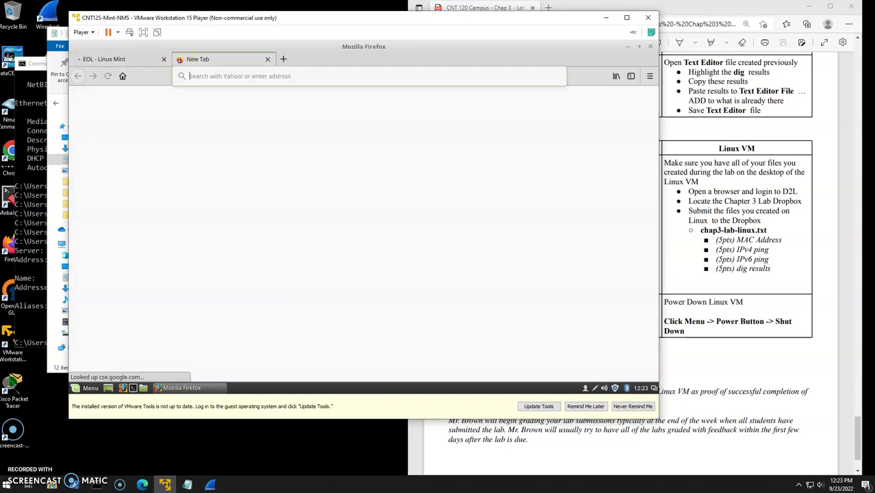
click(259, 76)
text(www.hacc.edu/)
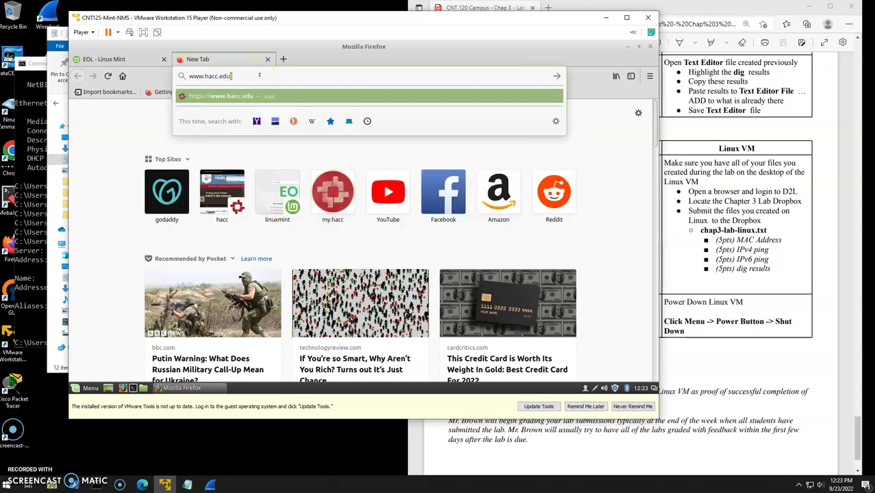
key(Return)
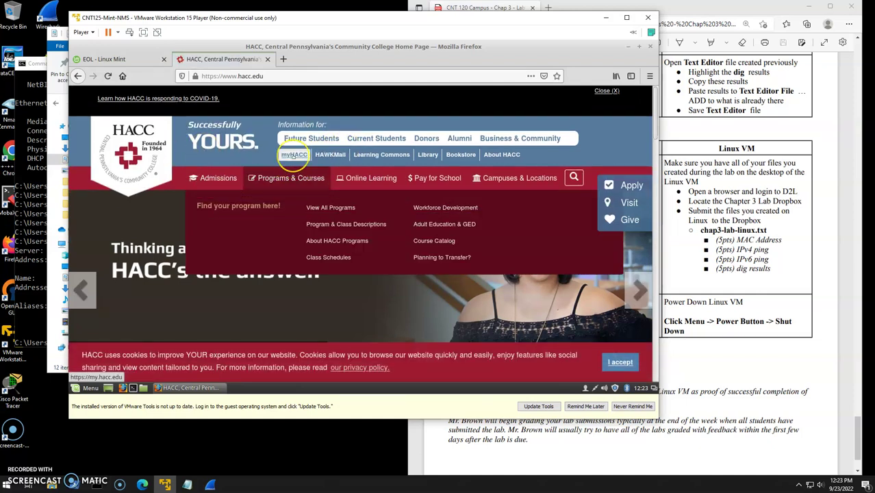
click(294, 155)
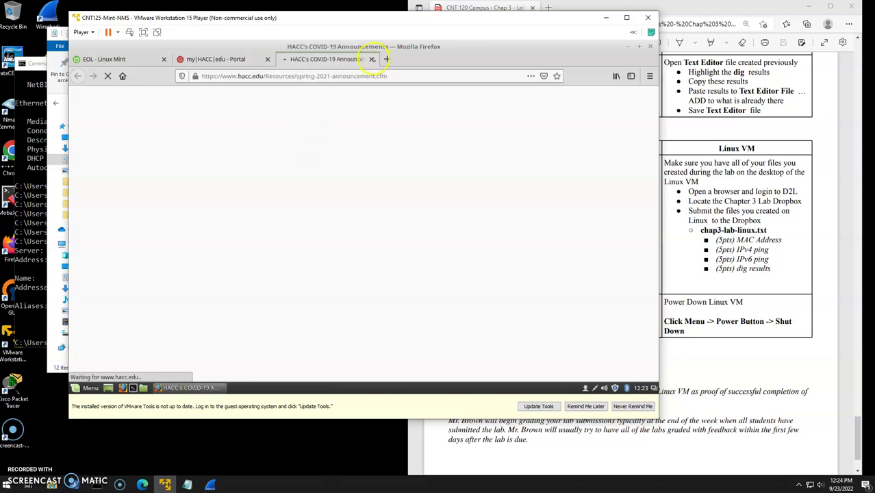
click(371, 59)
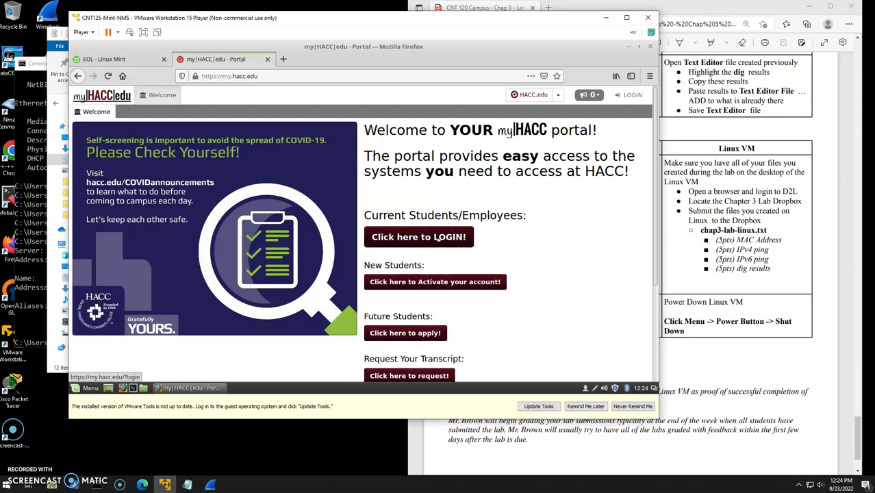
Log in to myHACC with the saved username and account password, decline saving it, and open Brightspace.
click(438, 237)
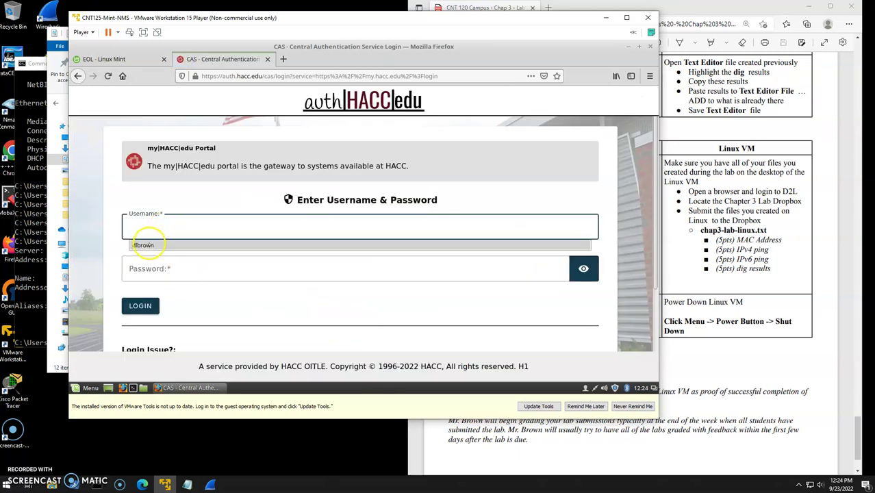
click(145, 244)
click(158, 274)
text(••)
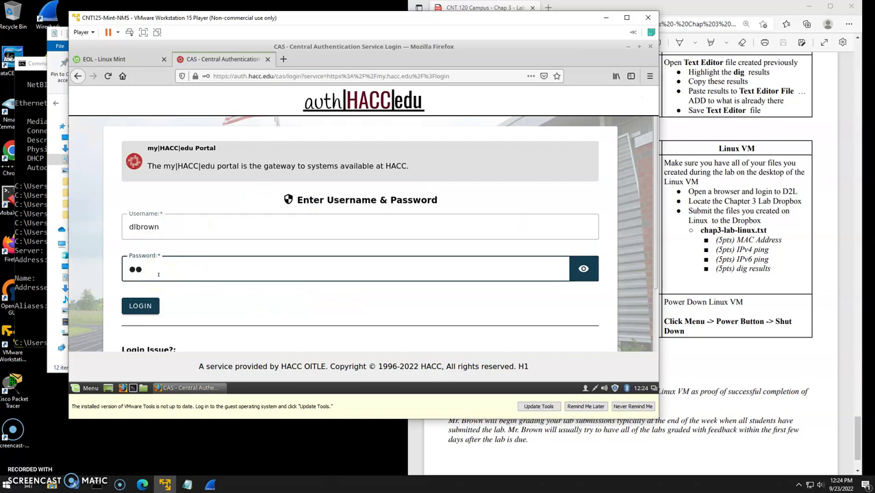
text(••)
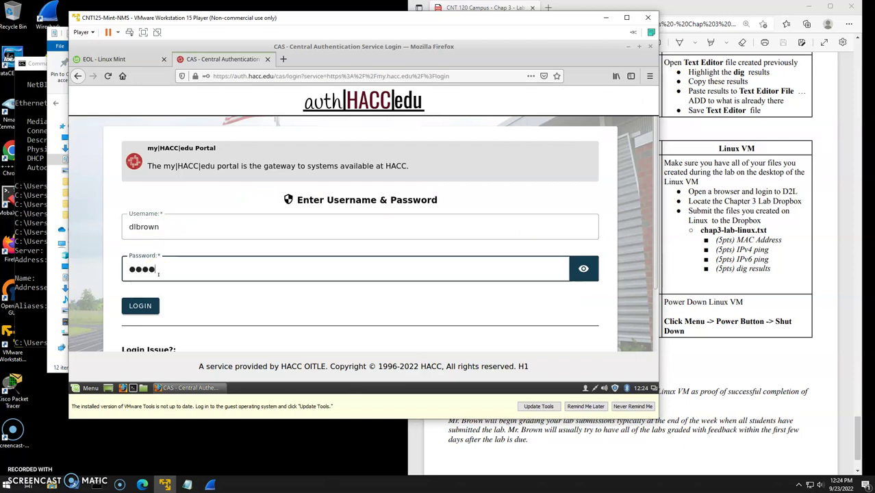
text(••)
key(BackSpace)
key(BackSpace)
text(•)
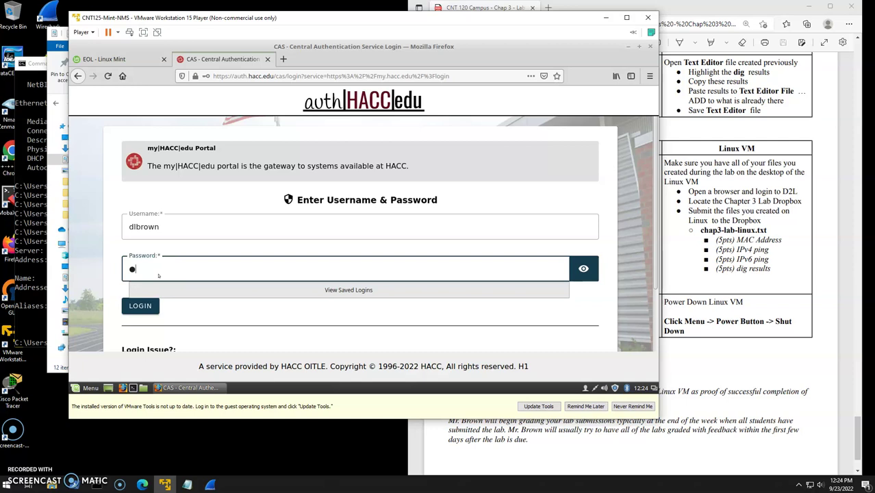
text(•••••)
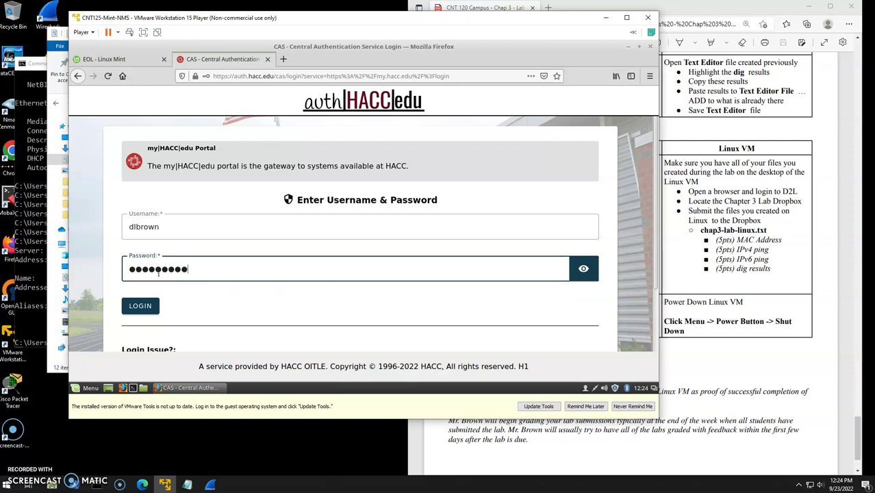
key(Return)
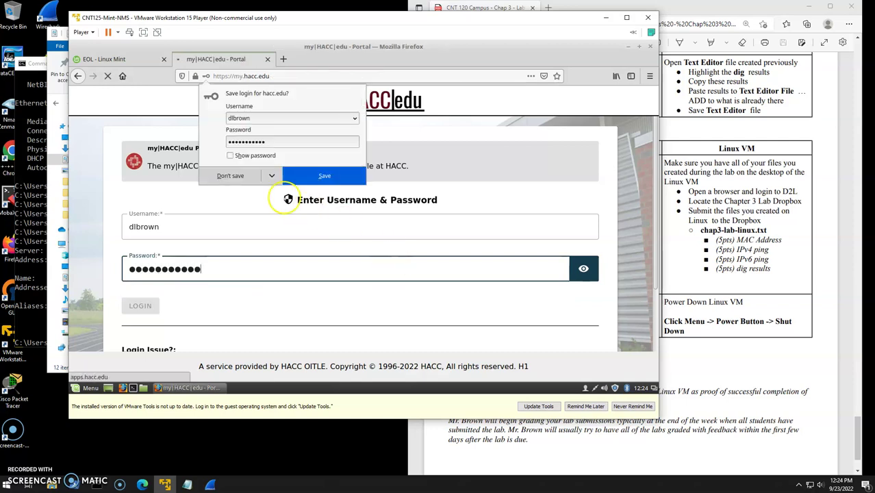
click(230, 175)
click(558, 278)
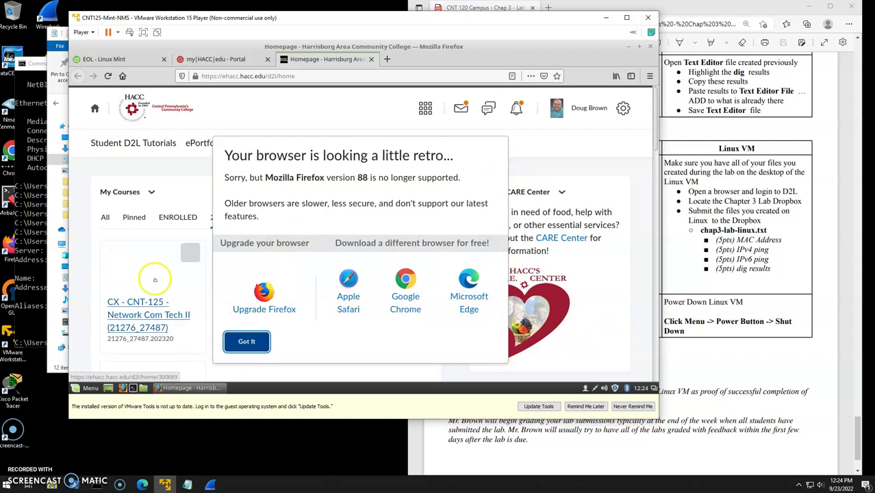
Dismiss the browser warning, open CNT-120-001, view the Chapter 3 Lab dropbox, and return to Dropbox Folders.
click(237, 339)
click(263, 306)
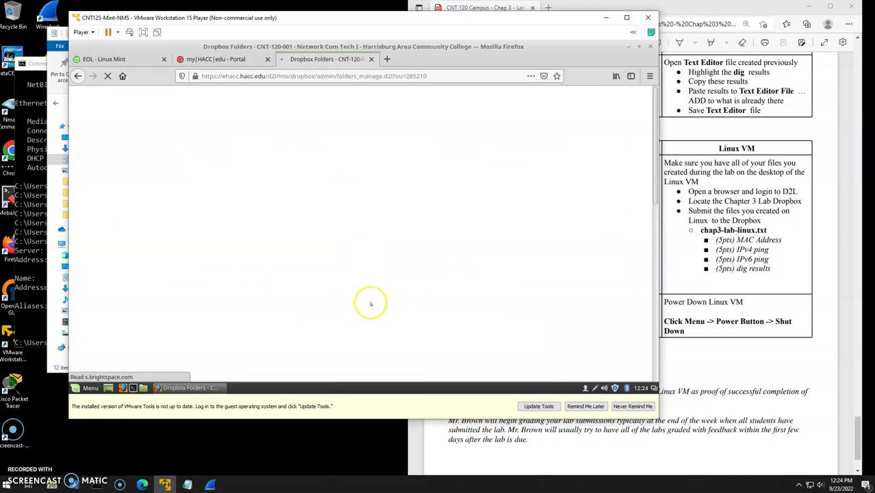
scroll(371, 303, down, 1)
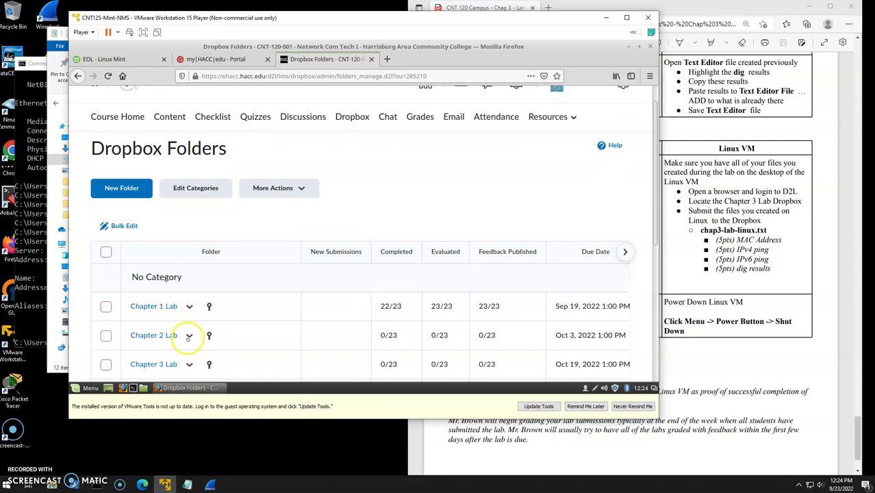
click(154, 364)
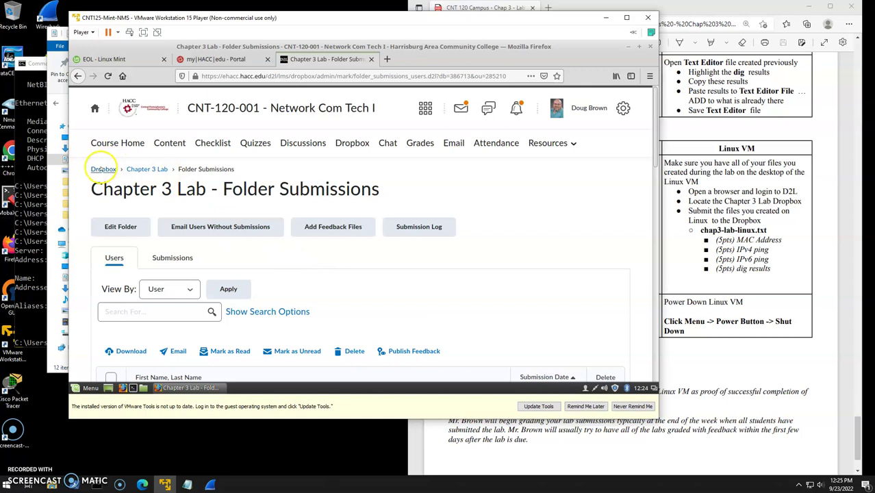
click(102, 169)
click(390, 266)
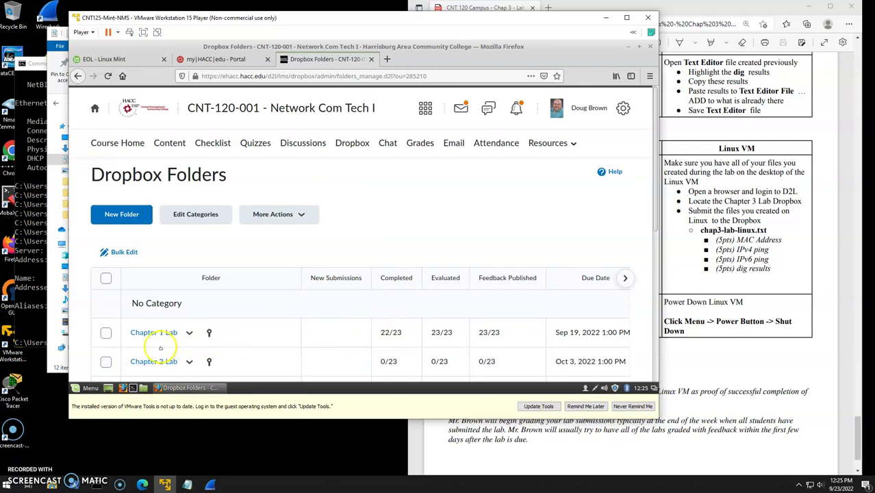
scroll(161, 360, down, 2)
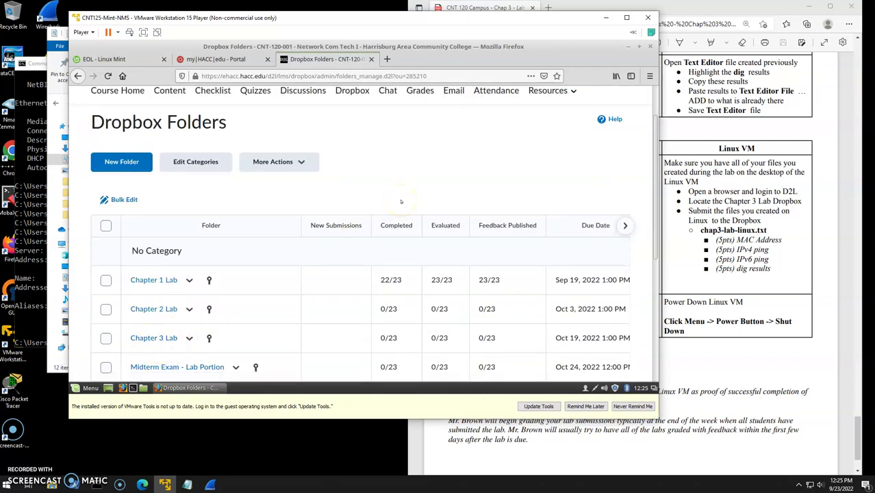
click(742, 385)
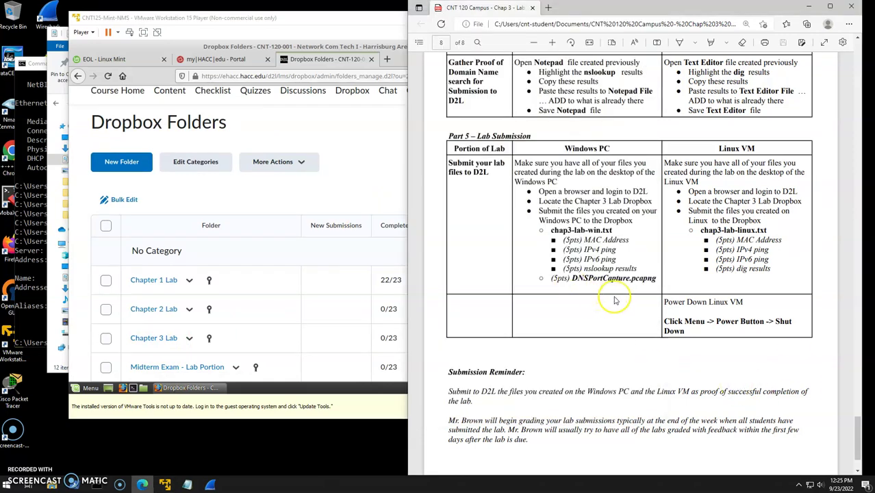